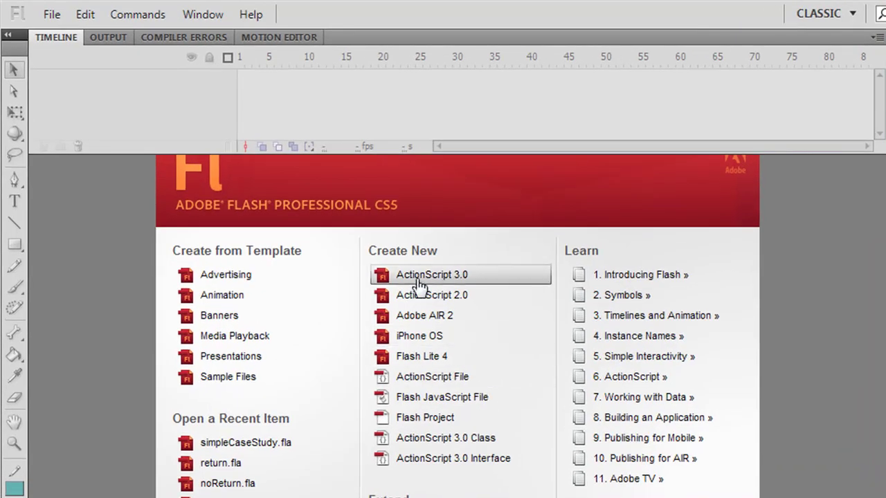
# Create a new blank ActionScript 3.0 document from the Welcome screen.
pyautogui.click(418, 276)
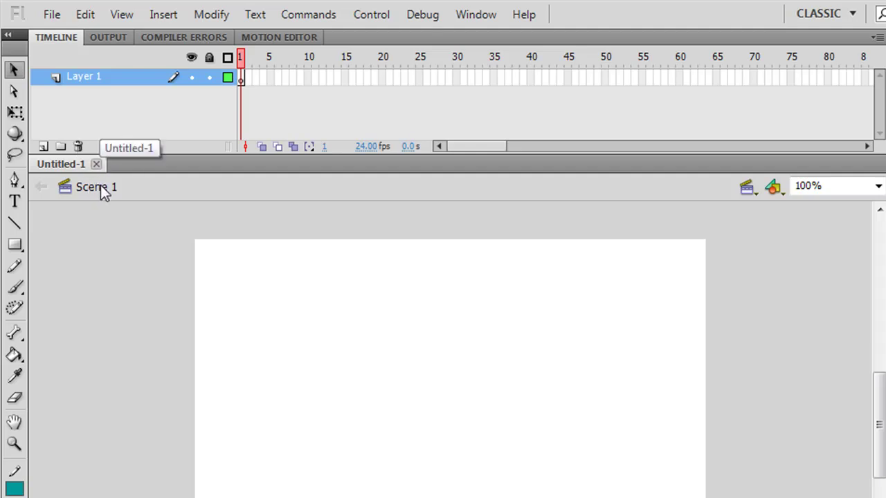
# Insert a new symbol of type Graphic named 'blob' and enter its editing mode.
pyautogui.click(163, 16)
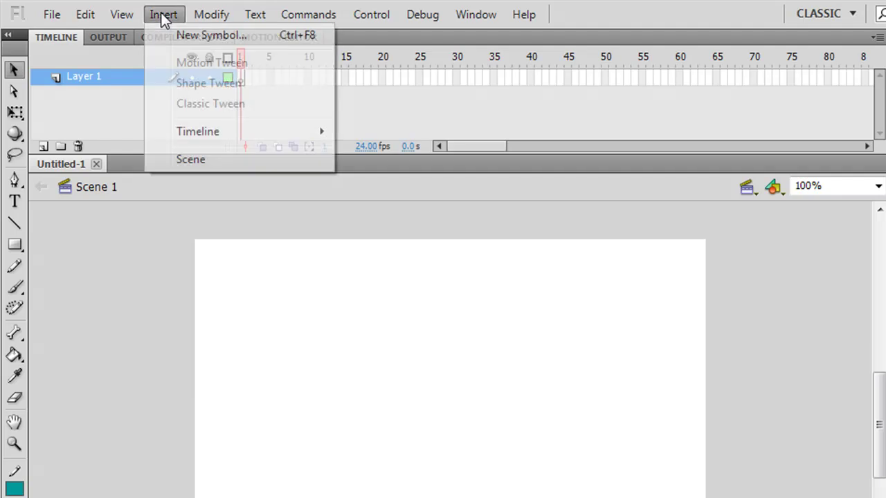
pyautogui.click(197, 36)
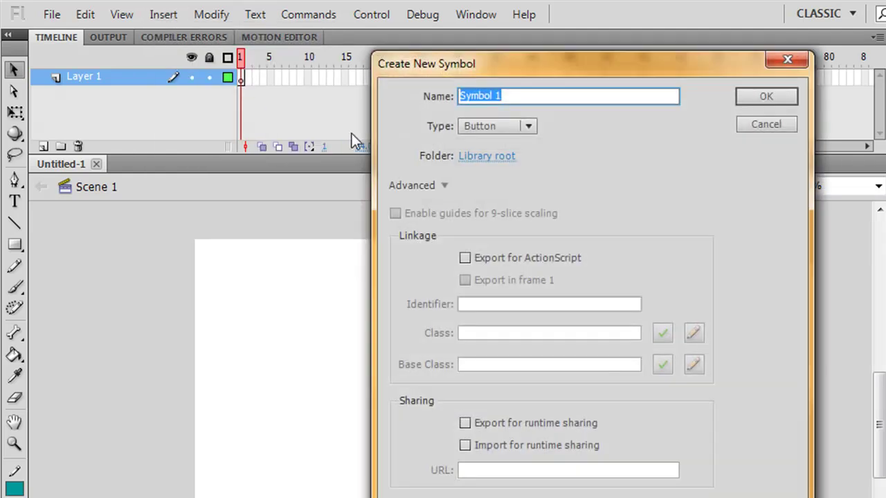
pyautogui.click(445, 187)
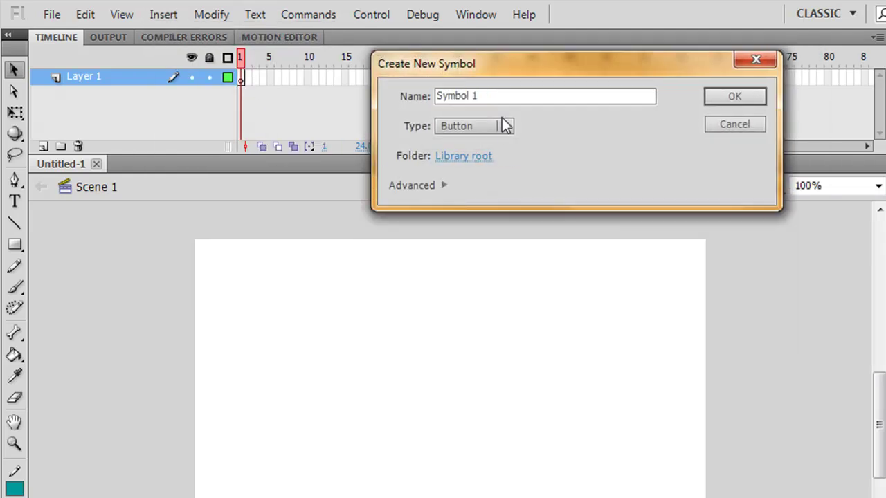
pyautogui.moveTo(514, 68); pyautogui.dragTo(395, 111)
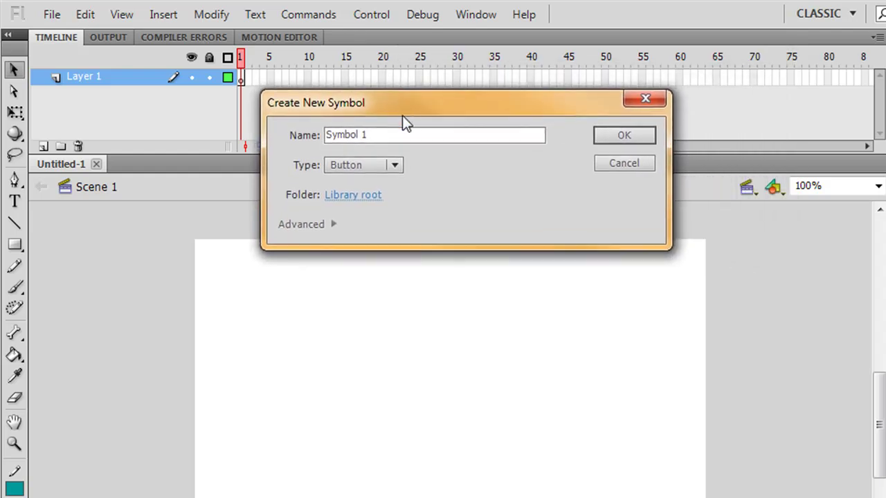
pyautogui.click(396, 166)
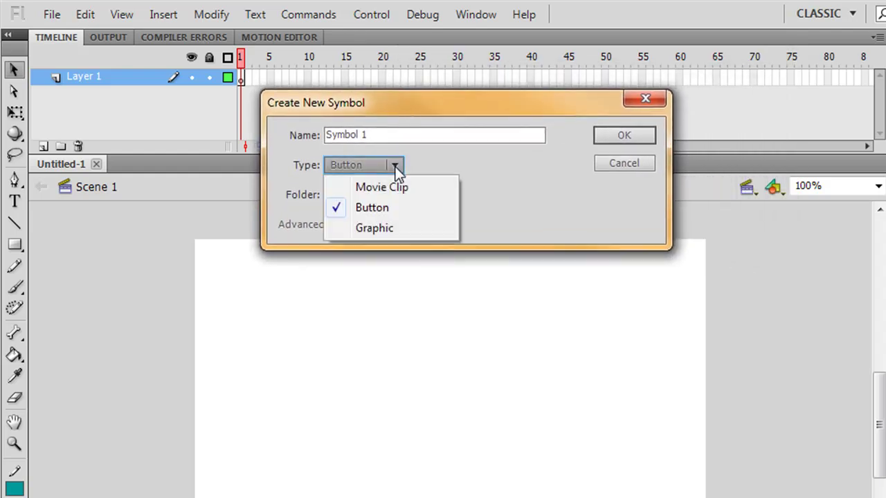
pyautogui.click(374, 229)
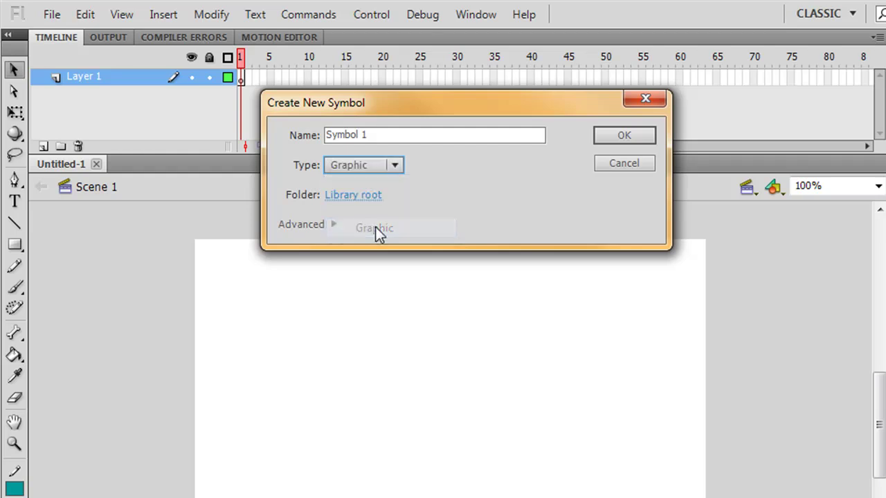
pyautogui.moveTo(379, 135); pyautogui.dragTo(330, 135)
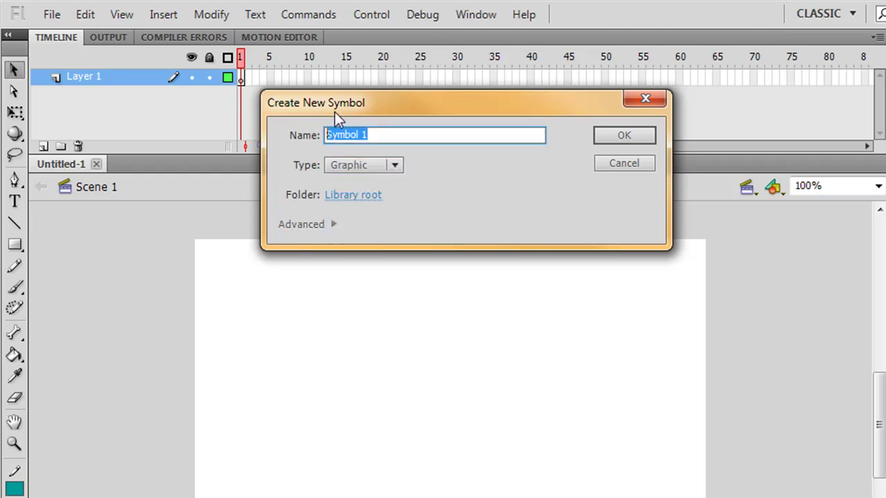
pyautogui.write('blob')
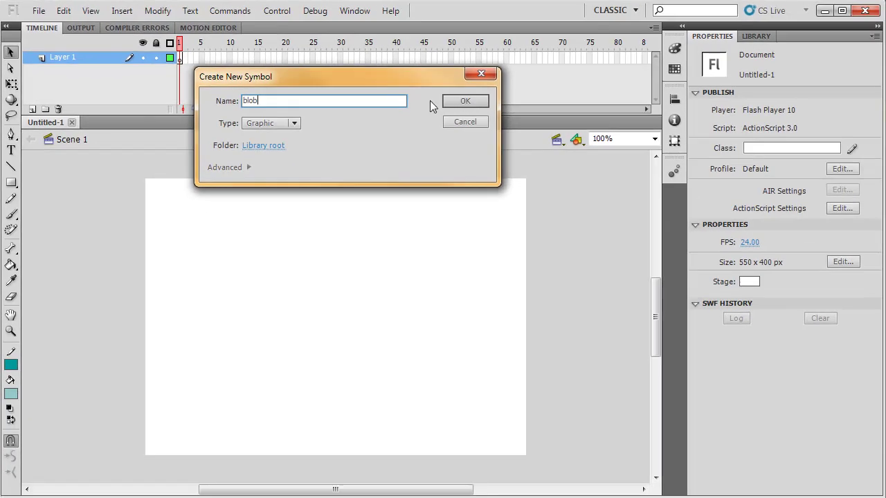
pyautogui.click(249, 168)
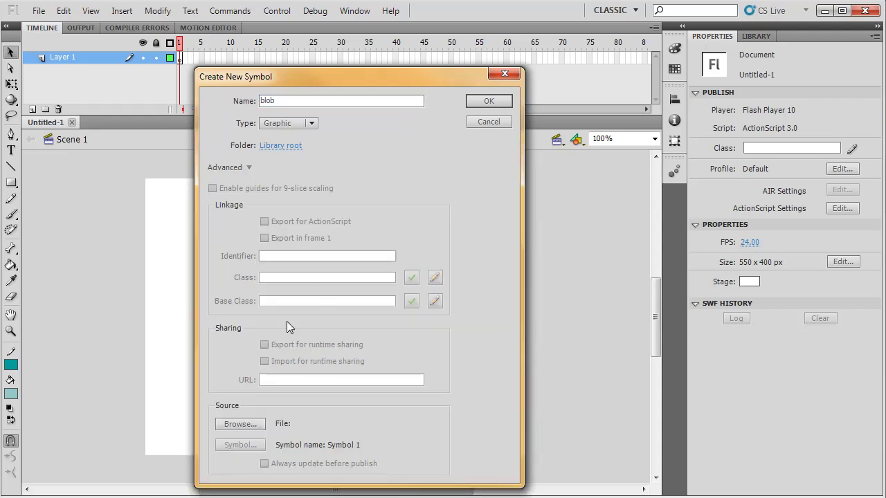
pyautogui.click(249, 167)
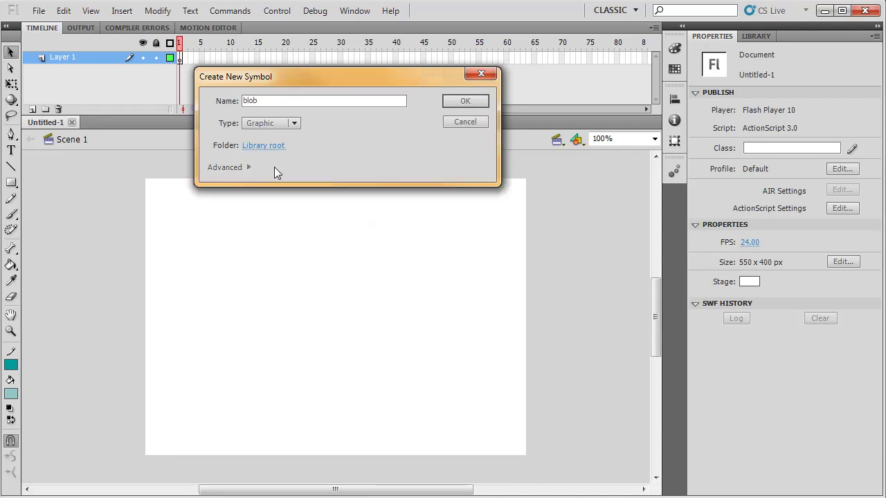
pyautogui.click(466, 102)
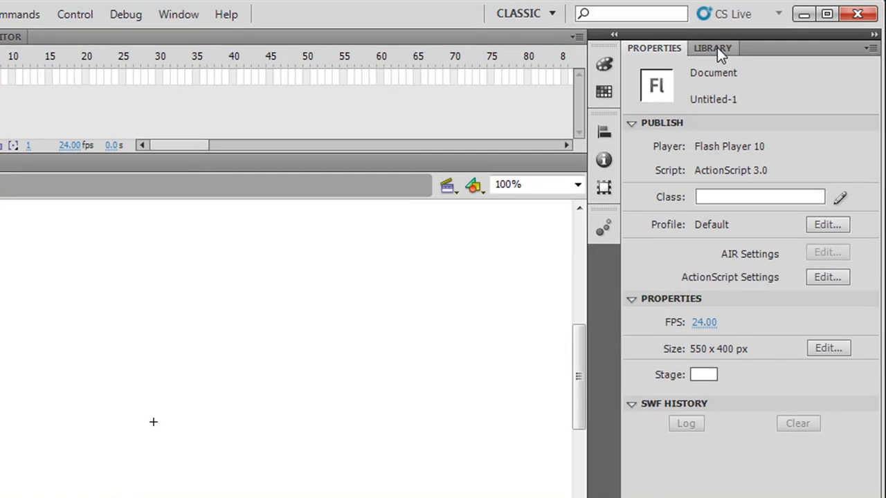
# Show the Library panel listing blob, toggling it off and on via Window > Library.
pyautogui.click(756, 37)
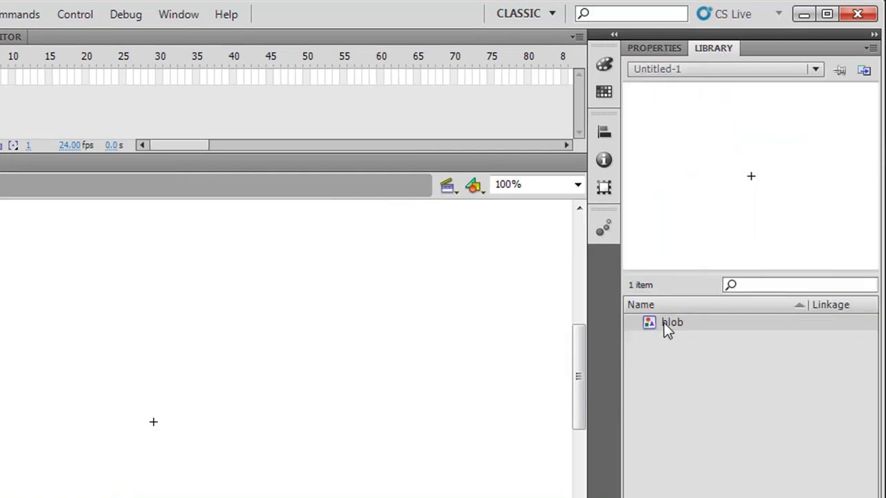
pyautogui.click(184, 18)
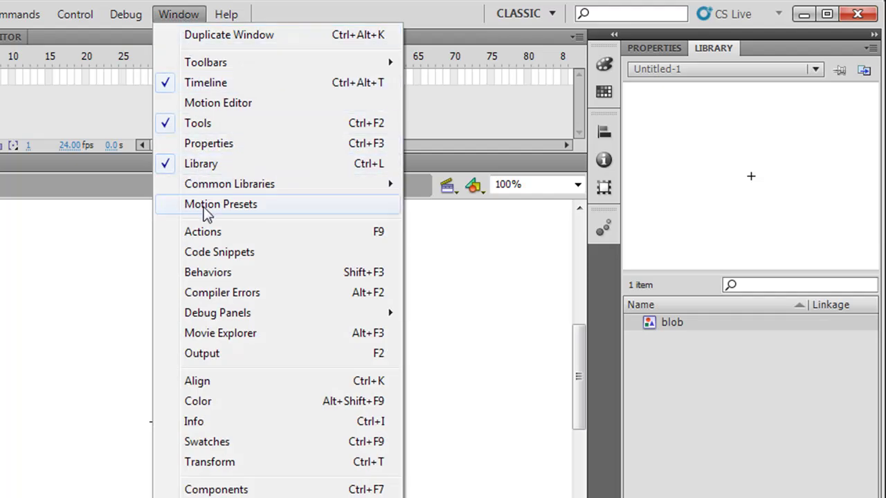
pyautogui.click(207, 165)
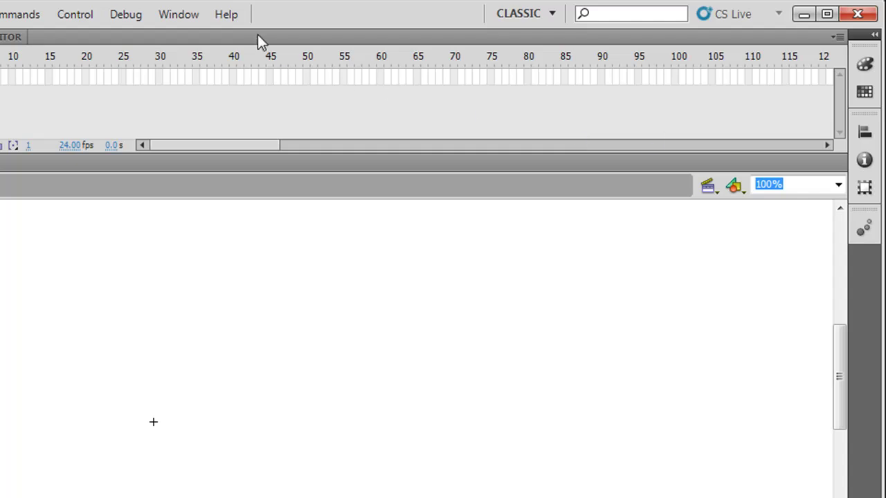
pyautogui.click(175, 15)
pyautogui.click(197, 165)
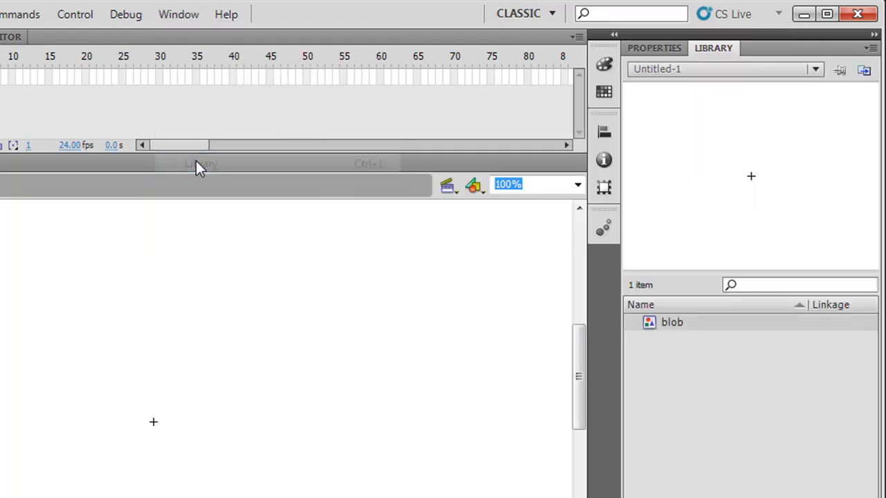
pyautogui.moveTo(767, 176); pyautogui.dragTo(426, 343)
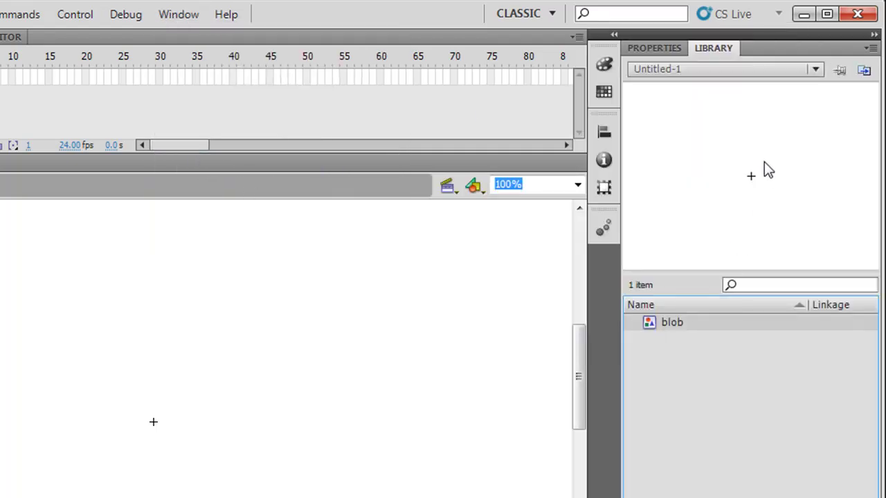
pyautogui.moveTo(511, 283); pyautogui.dragTo(284, 315)
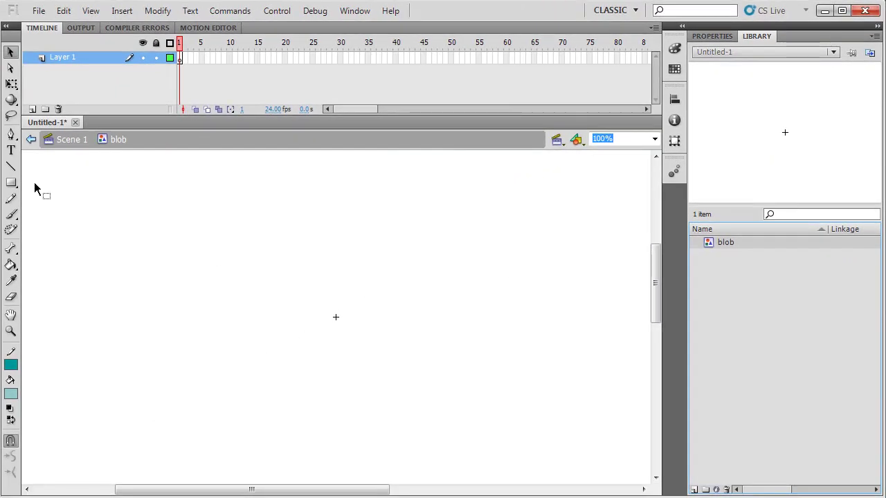
pyautogui.click(11, 199)
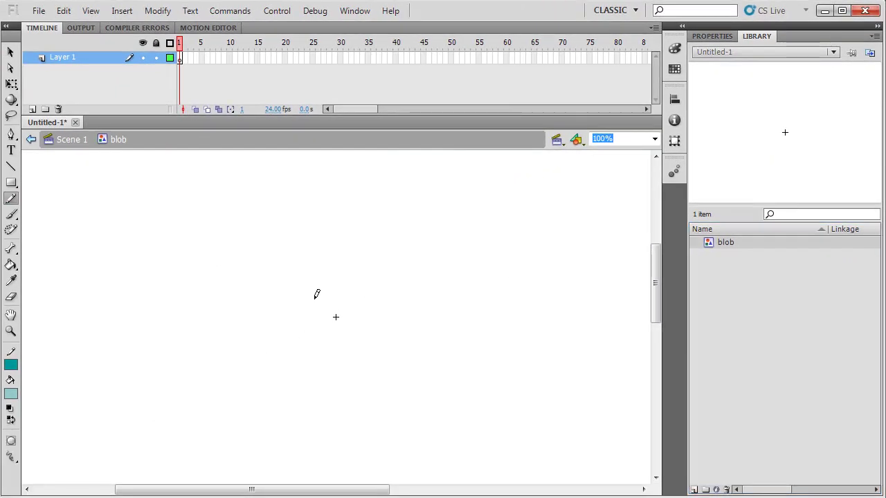
# Draw a closed freehand Pencil outline and fill it with green using the Paint Bucket.
pyautogui.moveTo(354, 280)
pyautogui.mouseDown()
pyautogui.moveTo(361, 300)
pyautogui.moveTo(384, 315)
pyautogui.mouseUp()
pyautogui.moveTo(385, 346)
pyautogui.mouseDown()
pyautogui.moveTo(335, 352)
pyautogui.moveTo(309, 334)
pyautogui.mouseUp()
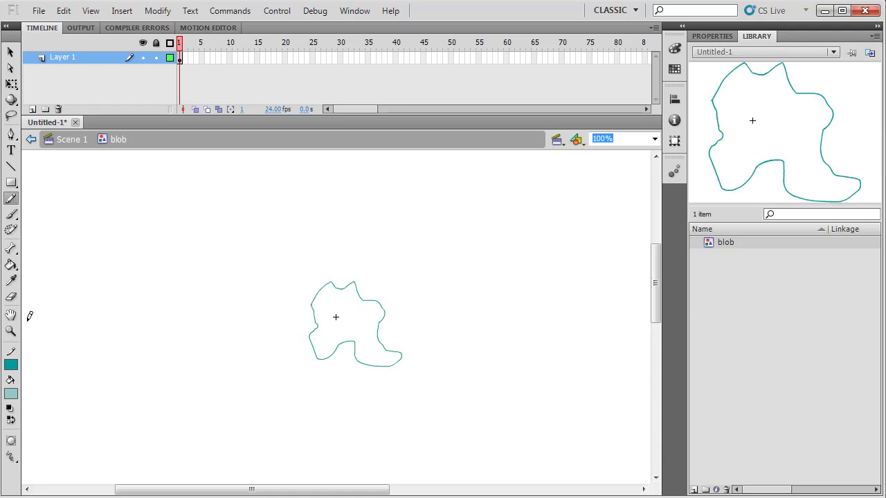
pyautogui.click(11, 264)
pyautogui.click(15, 393)
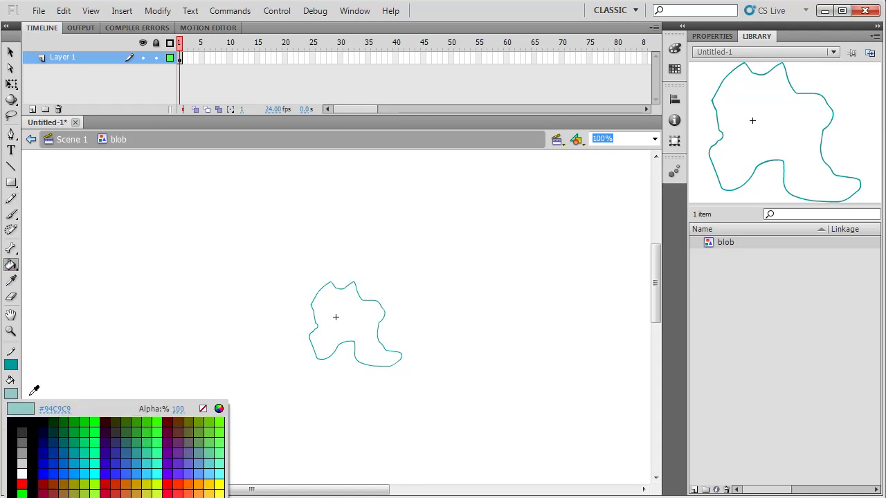
pyautogui.click(90, 427)
pyautogui.click(339, 325)
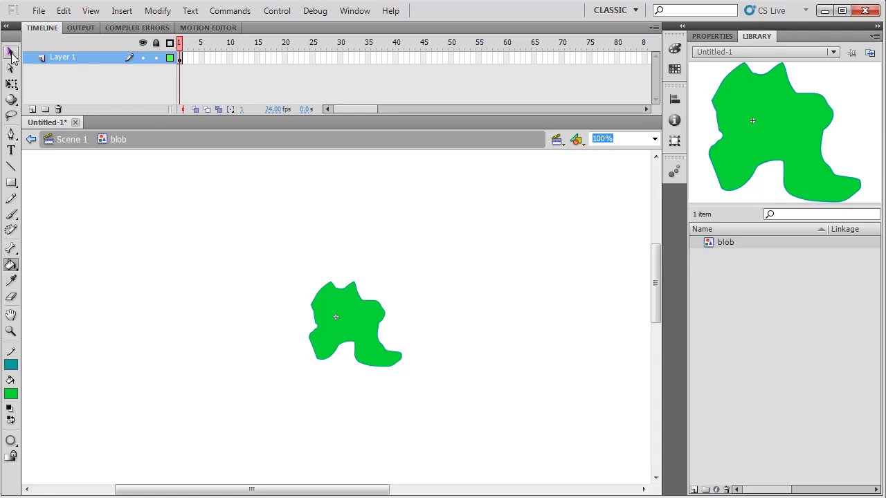
pyautogui.click(10, 54)
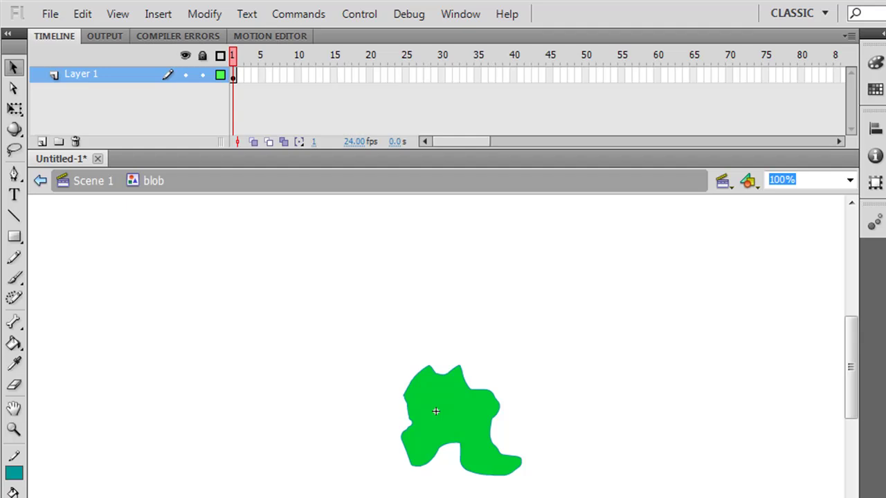
# Return to Scene 1 and drag six blob instances from the Library into two rows of three.
pyautogui.click(94, 182)
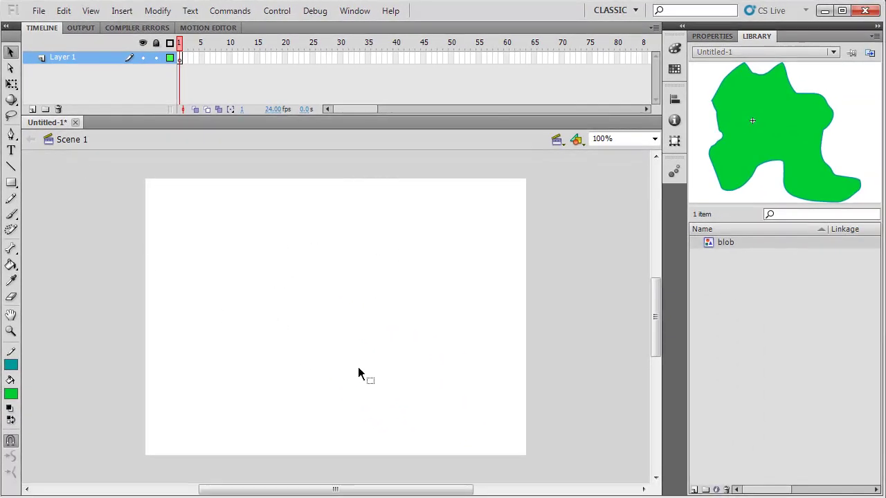
pyautogui.moveTo(710, 242); pyautogui.dragTo(222, 244)
pyautogui.moveTo(704, 242); pyautogui.dragTo(348, 242)
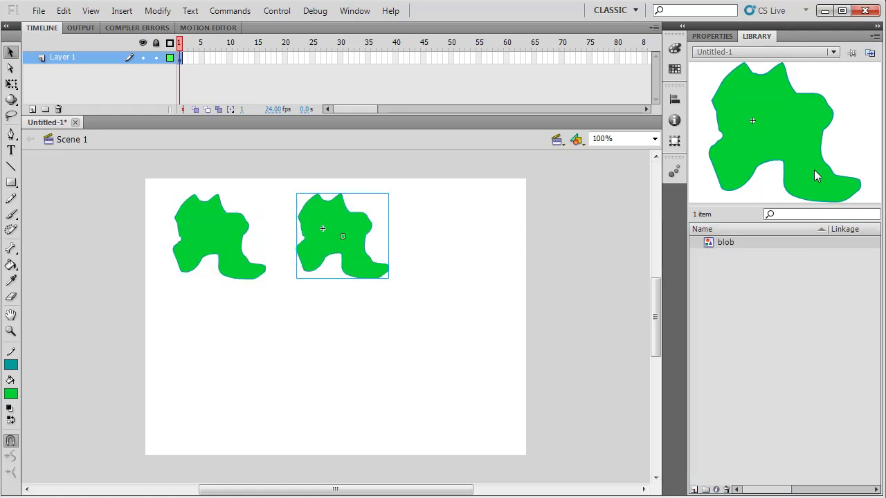
pyautogui.moveTo(788, 132); pyautogui.dragTo(458, 243)
pyautogui.moveTo(759, 156); pyautogui.dragTo(216, 386)
pyautogui.moveTo(739, 130); pyautogui.dragTo(344, 381)
pyautogui.moveTo(728, 168); pyautogui.dragTo(459, 382)
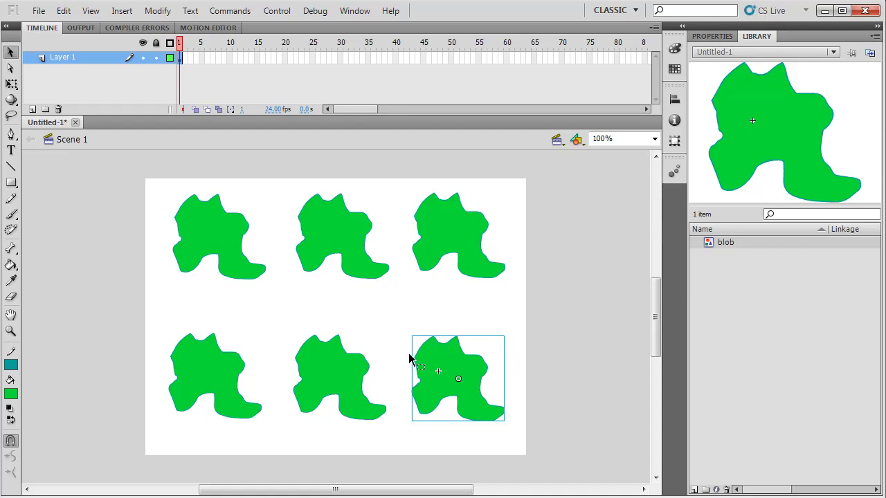
# Change the blob symbol's fill colour to lime green, then go back to Scene 1.
pyautogui.doubleClick(724, 242)
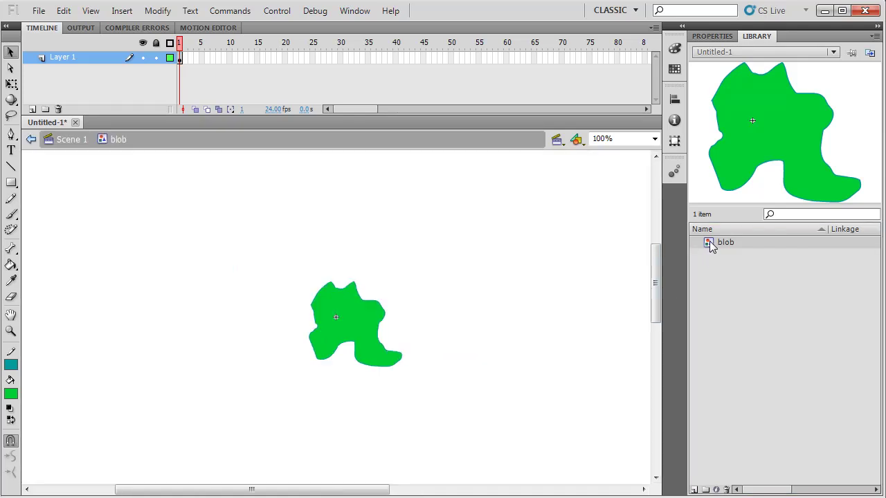
pyautogui.moveTo(712, 247); pyautogui.dragTo(391, 299)
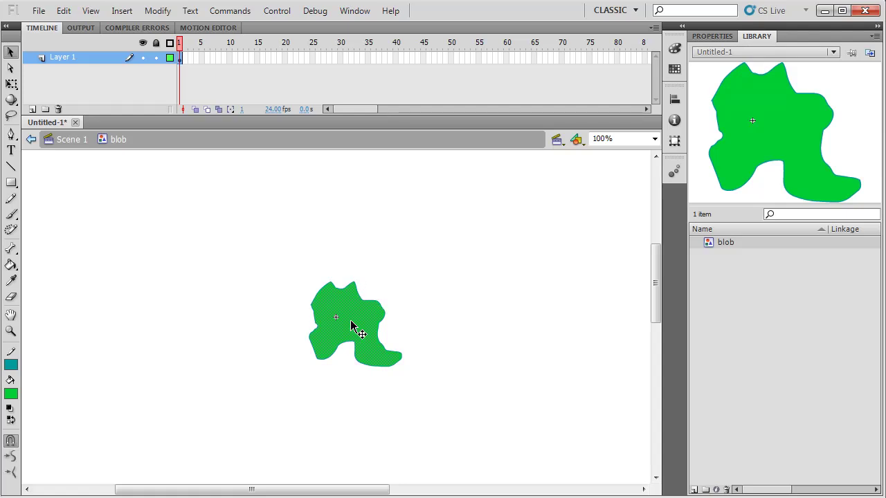
pyautogui.click(11, 393)
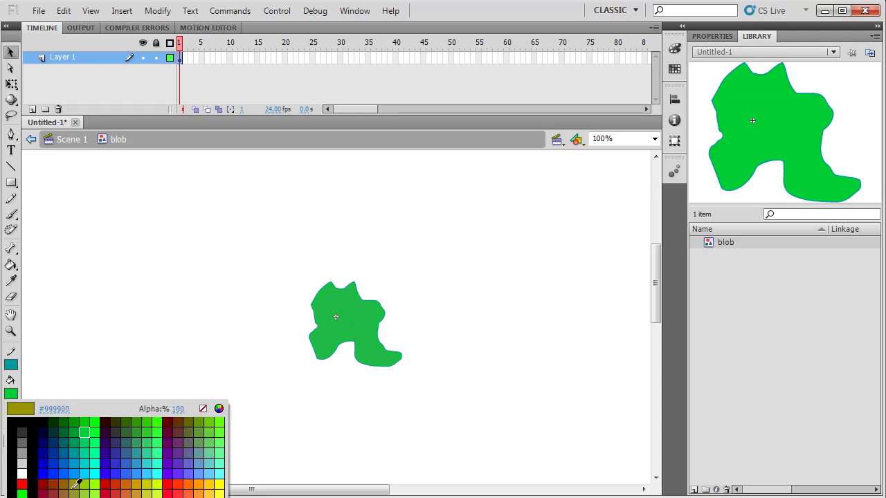
pyautogui.click(104, 488)
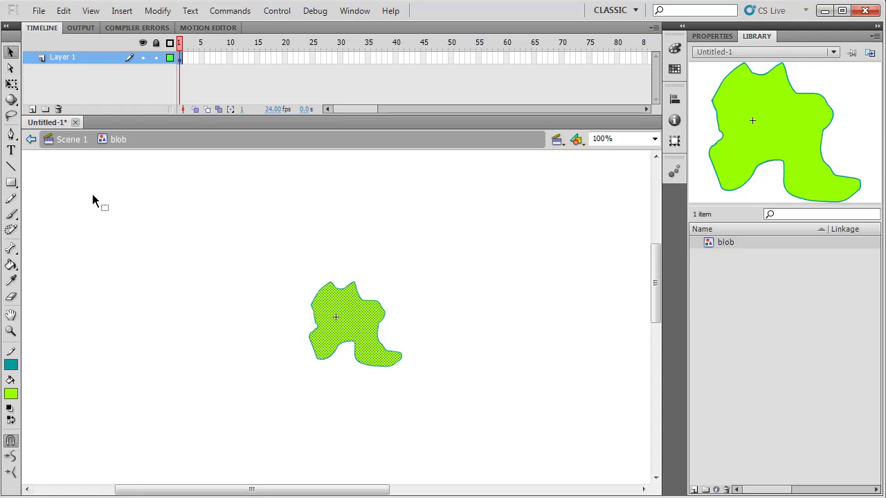
pyautogui.click(47, 139)
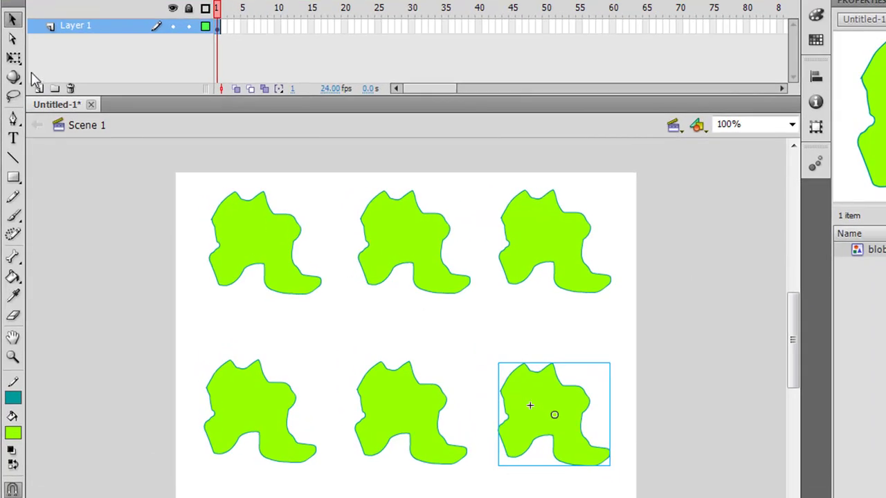
# Using Free Transform, rotate the bottom-right blob, skew the bottom-middle one, and stretch the bottom-left taller.
pyautogui.click(14, 58)
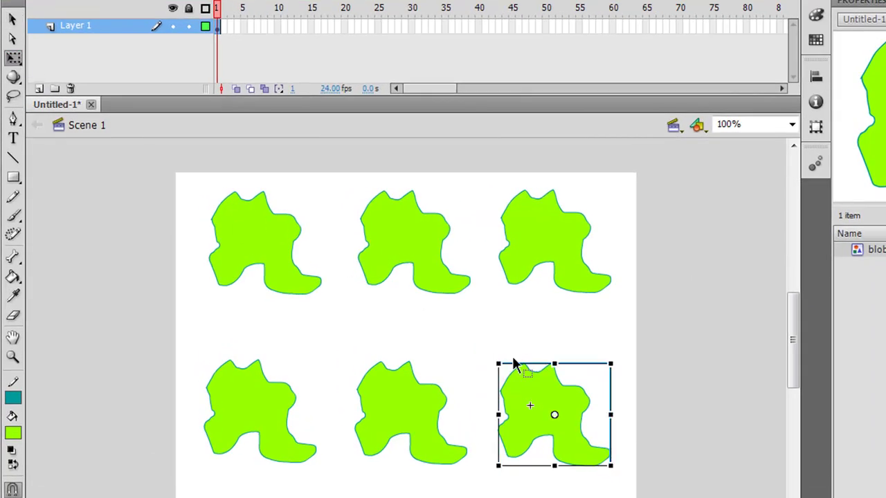
pyautogui.moveTo(495, 359); pyautogui.dragTo(544, 449)
pyautogui.click(422, 399)
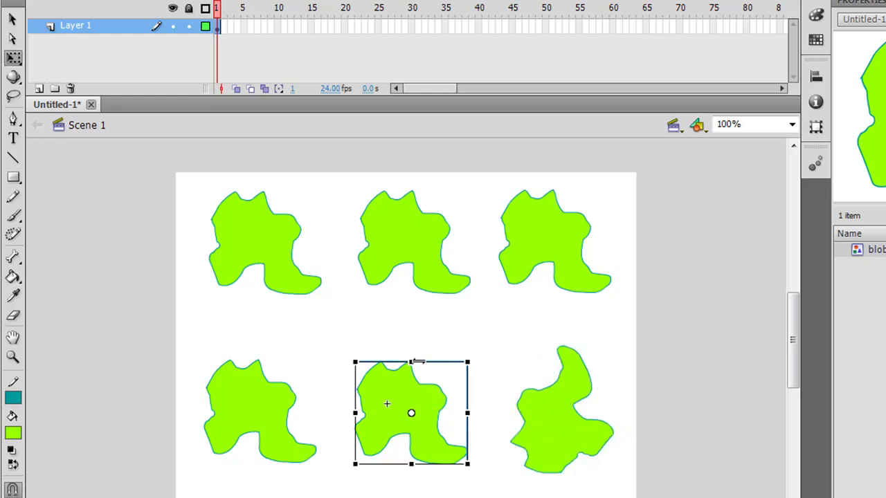
pyautogui.moveTo(420, 363); pyautogui.dragTo(456, 360)
pyautogui.click(282, 406)
pyautogui.moveTo(260, 360); pyautogui.dragTo(260, 327)
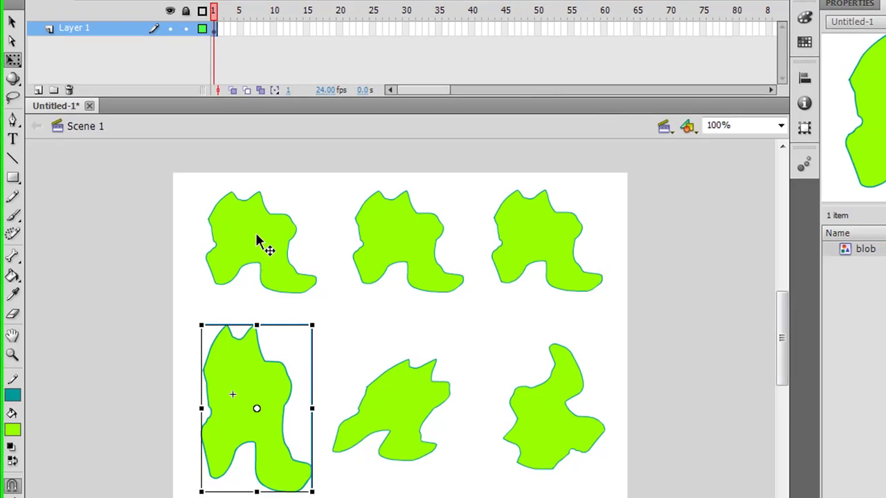
pyautogui.click(263, 249)
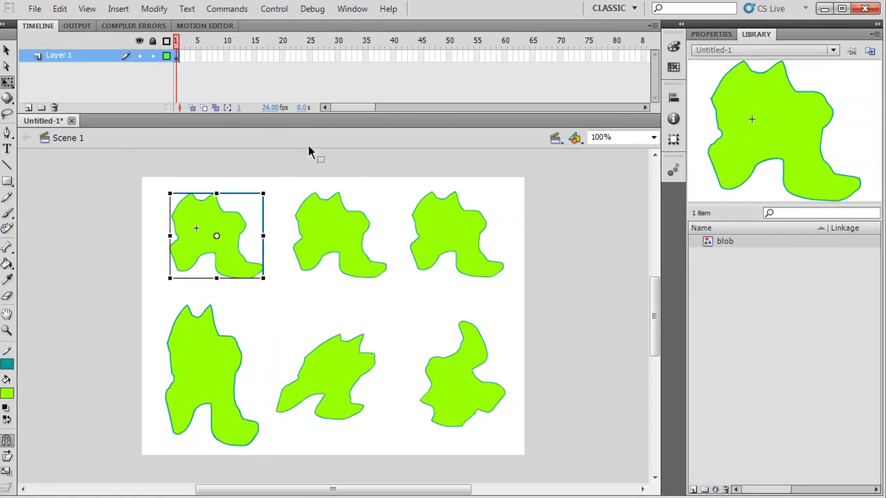
# Give the top-left blob instance a Brightness color effect of -59%.
pyautogui.click(717, 36)
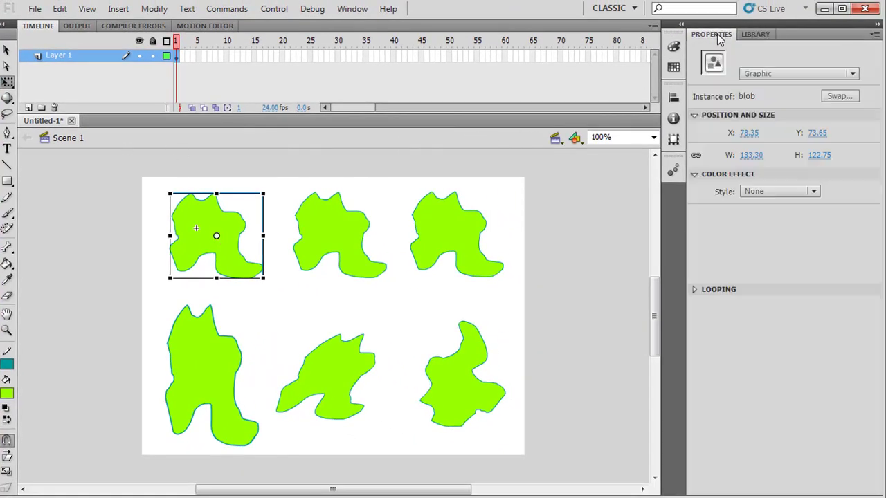
pyautogui.click(695, 176)
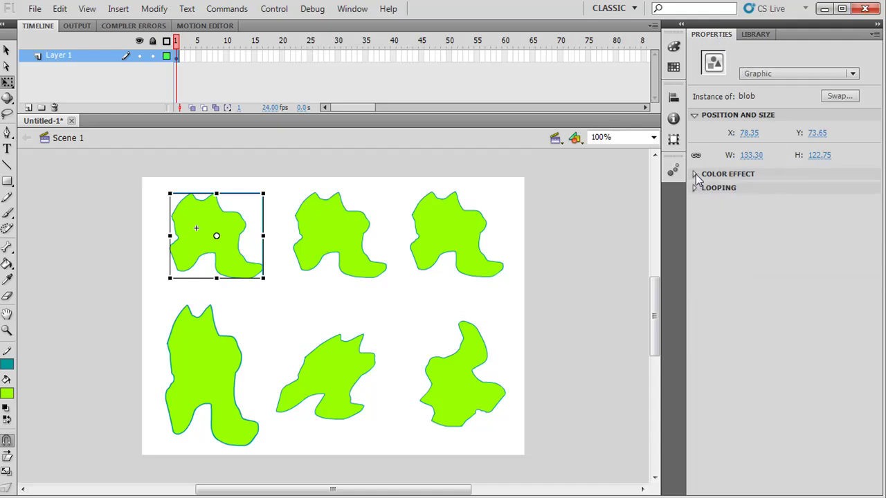
pyautogui.click(695, 176)
pyautogui.click(812, 192)
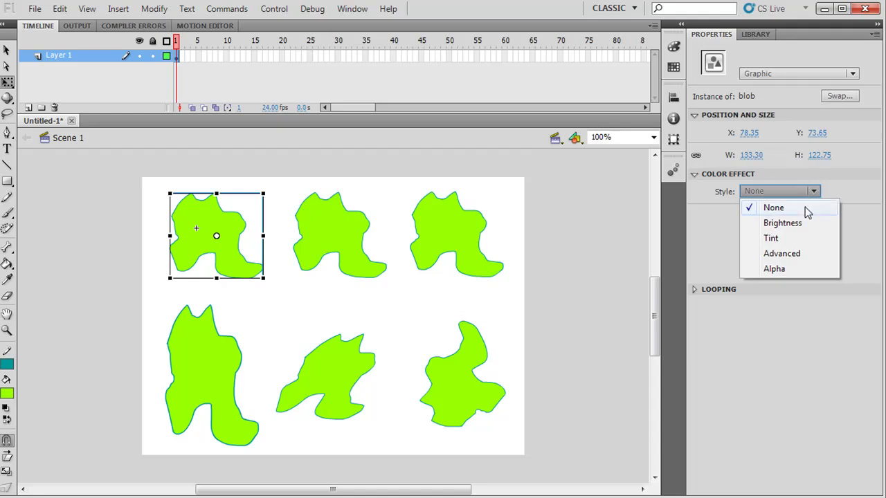
pyautogui.click(801, 224)
pyautogui.moveTo(782, 218); pyautogui.dragTo(757, 217)
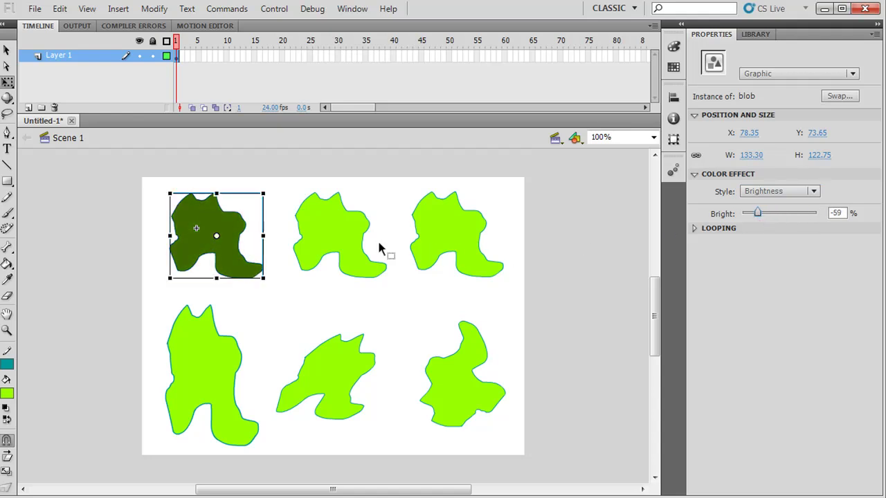
pyautogui.click(356, 244)
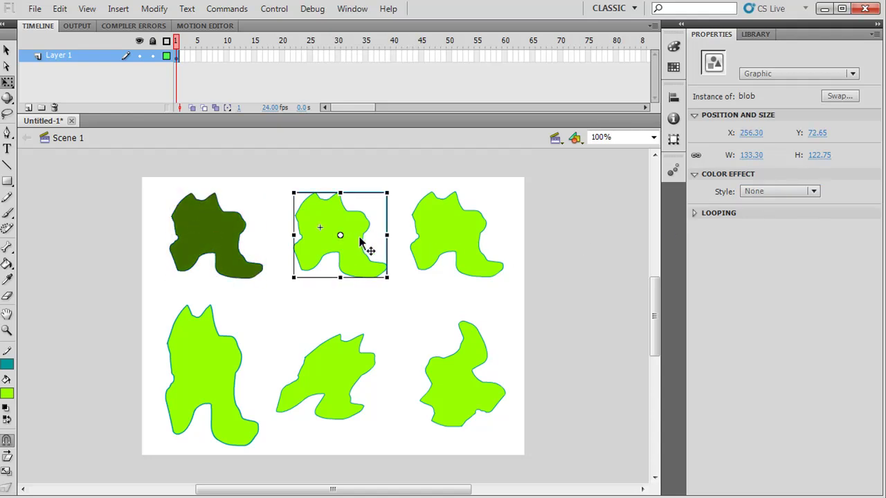
# Apply a 100% Tint of pale grey (RGB 230/230/230) to the top-middle blob and float the Properties panel.
pyautogui.click(810, 194)
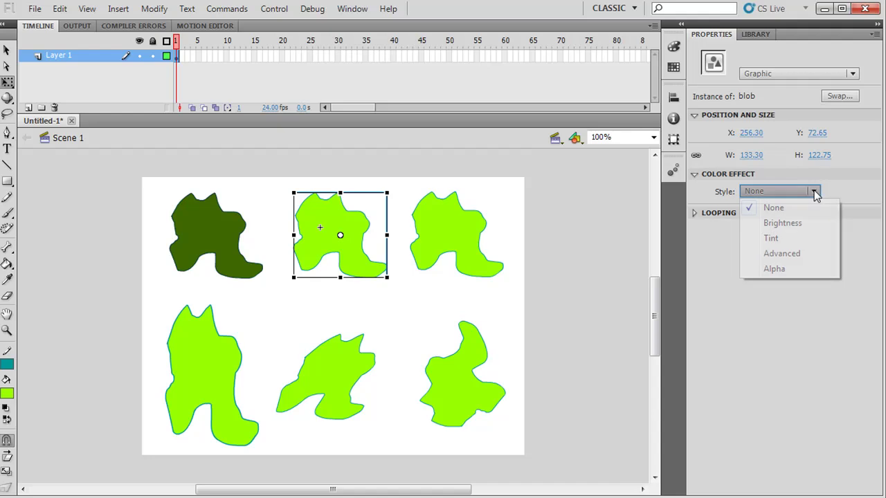
pyautogui.click(770, 238)
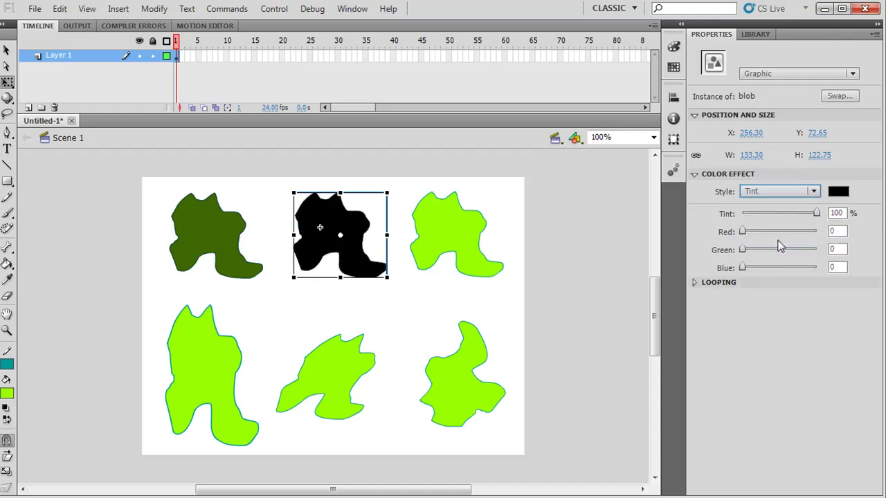
pyautogui.click(837, 192)
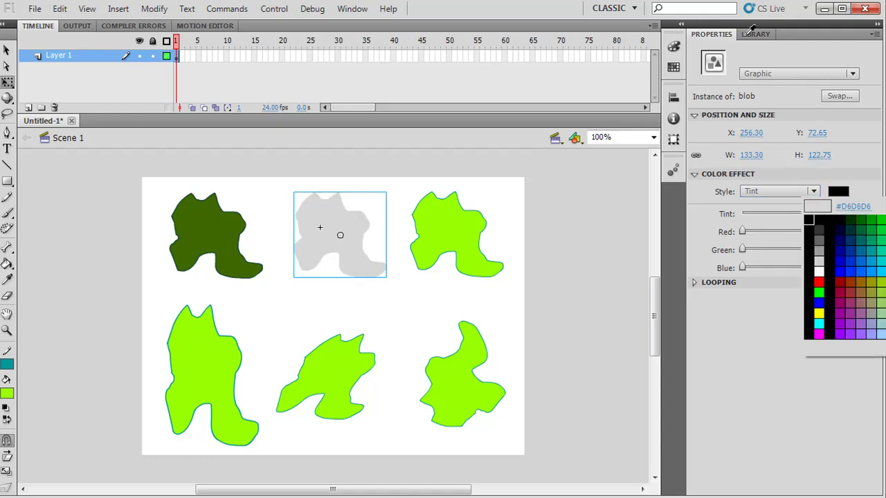
pyautogui.click(711, 25)
pyautogui.moveTo(712, 35); pyautogui.dragTo(422, 44)
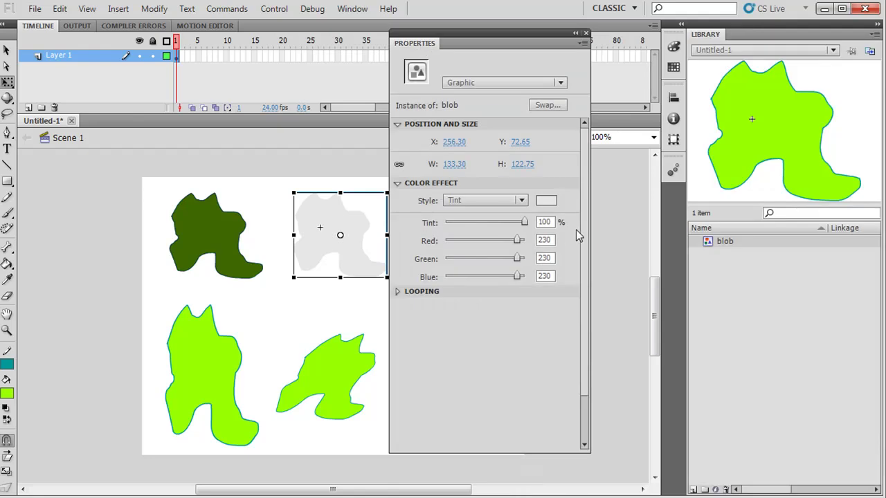
# Change the top-middle blob's tint to pure red (#FF0000) and dock the Properties panel above the stage.
pyautogui.click(546, 201)
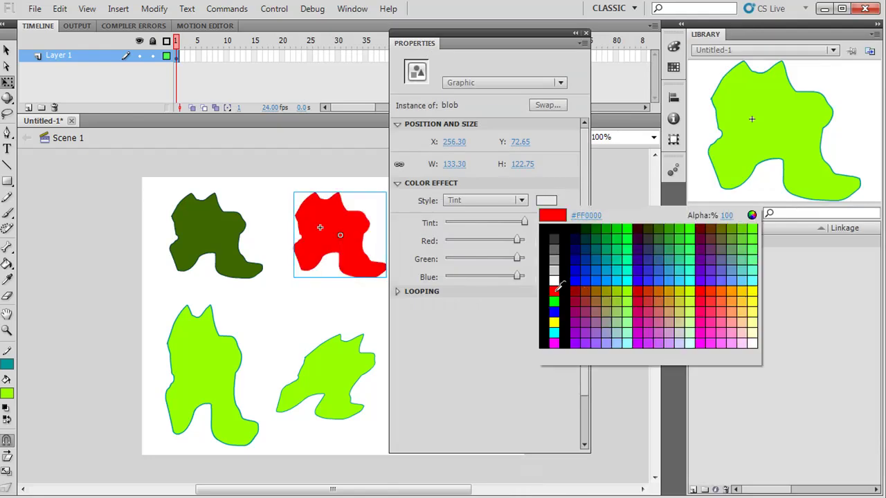
pyautogui.click(554, 290)
pyautogui.moveTo(487, 40); pyautogui.dragTo(530, 28)
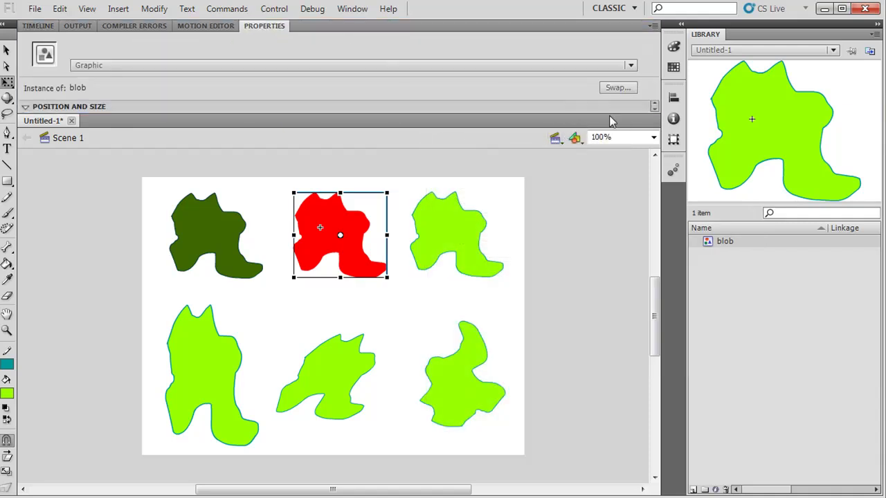
pyautogui.click(352, 9)
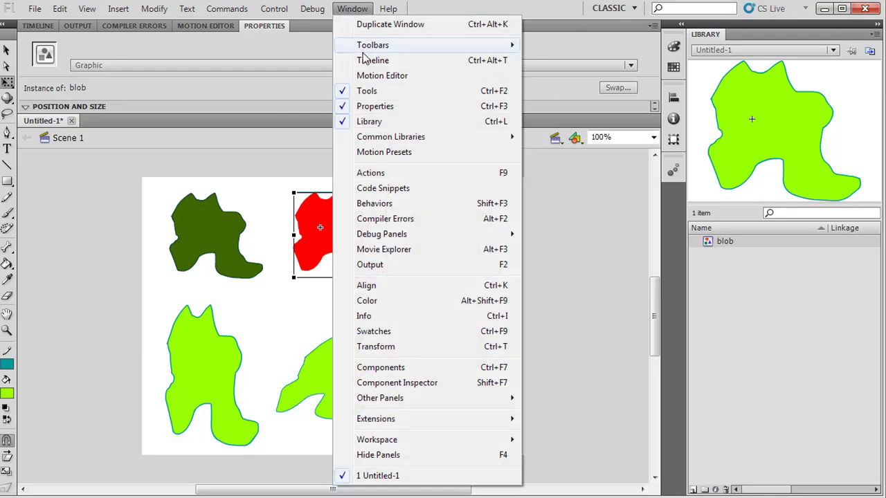
pyautogui.click(373, 108)
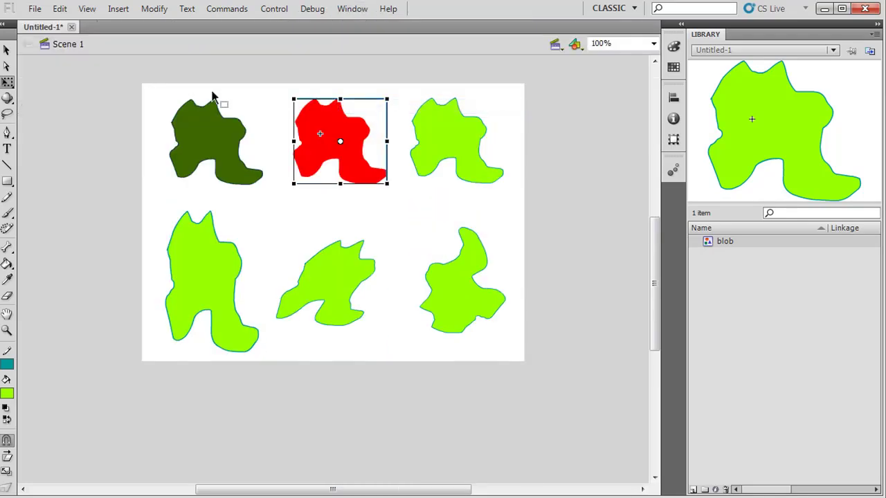
pyautogui.click(352, 9)
pyautogui.click(364, 104)
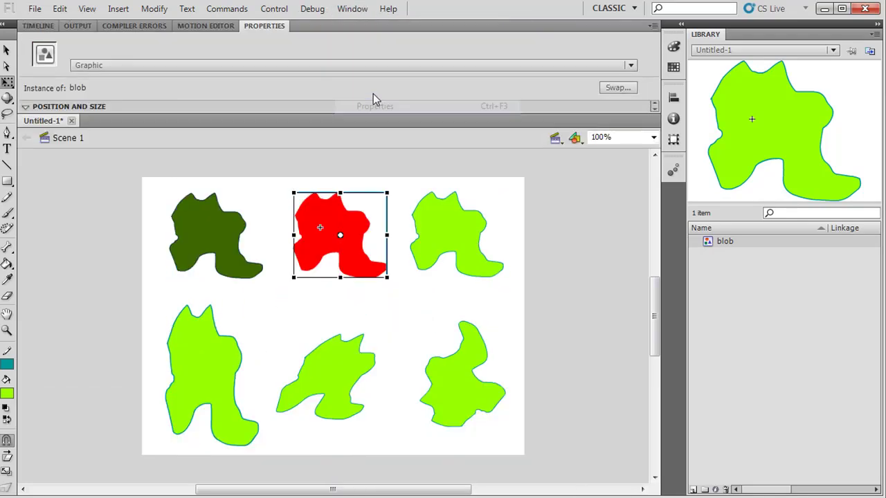
# Adjust the top-middle blob's tint colour and strength to a pink 66% tint, then select all six blobs.
pyautogui.moveTo(271, 26); pyautogui.dragTo(713, 35)
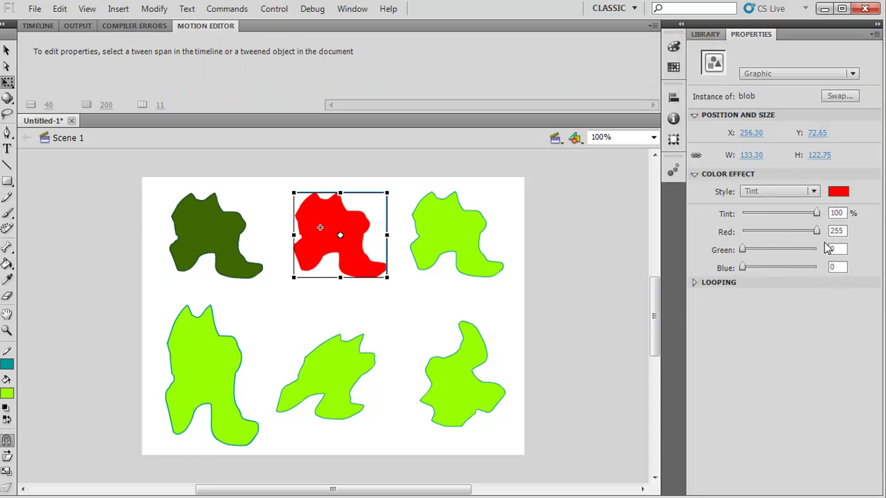
pyautogui.moveTo(817, 217); pyautogui.dragTo(742, 231)
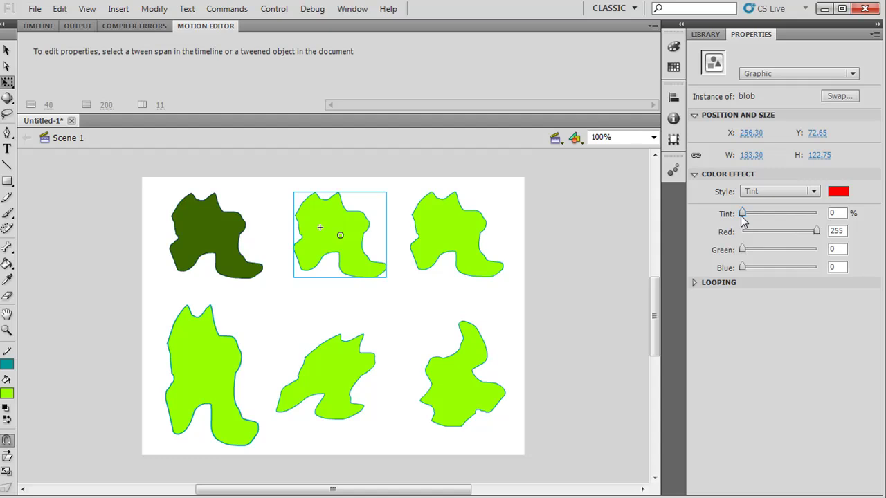
pyautogui.moveTo(742, 215); pyautogui.dragTo(781, 223)
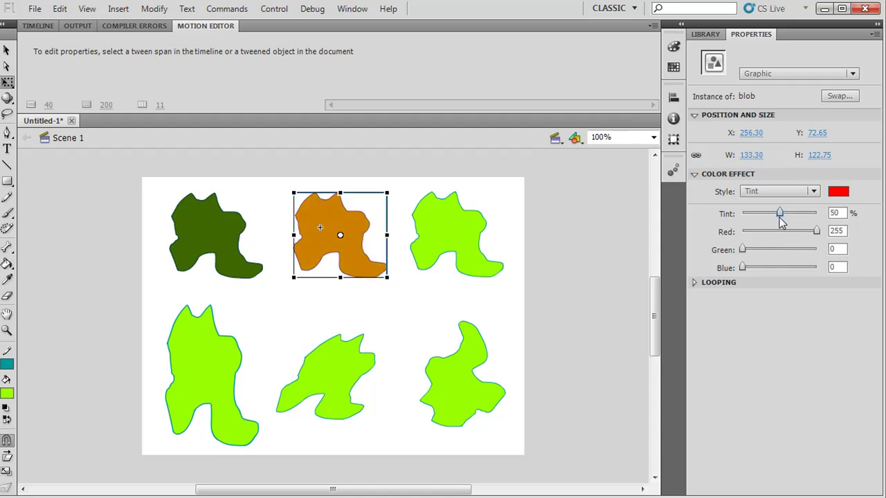
pyautogui.moveTo(817, 233); pyautogui.dragTo(802, 233)
pyautogui.moveTo(744, 251); pyautogui.dragTo(800, 268)
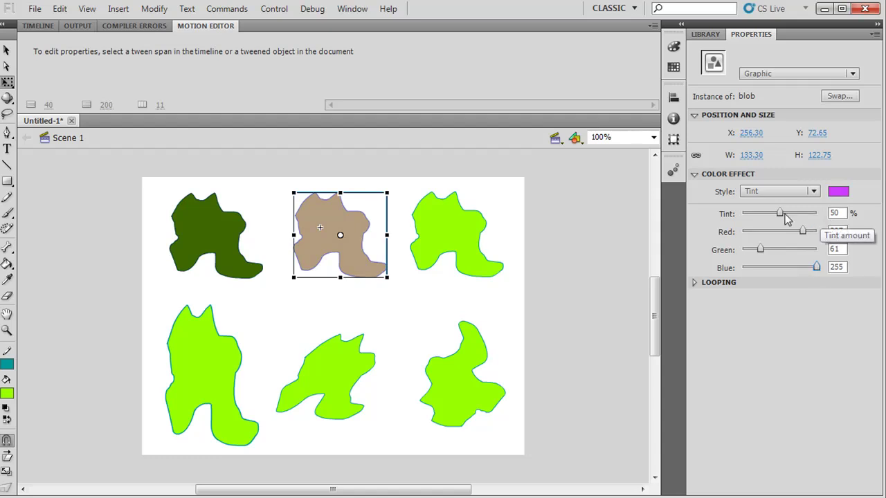
pyautogui.moveTo(780, 214); pyautogui.dragTo(793, 212)
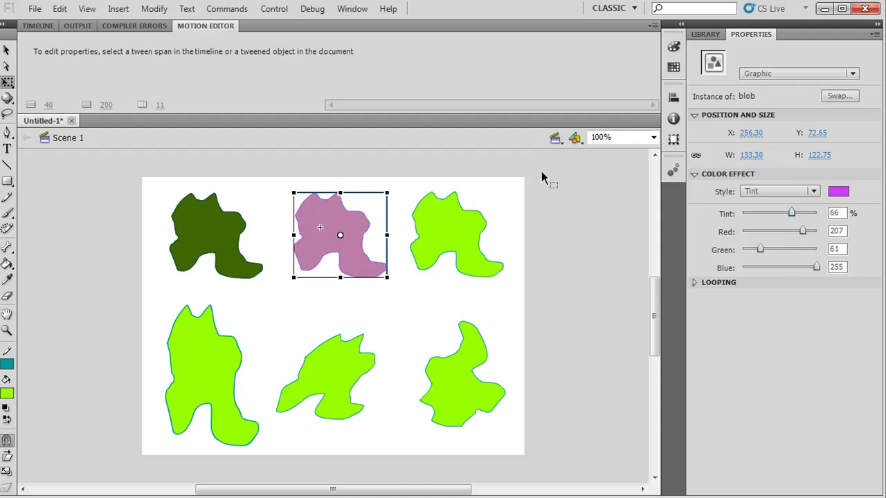
pyautogui.moveTo(137, 171); pyautogui.dragTo(531, 450)
# Delete all six blobs and open the Import to Library browser on the Google Pics folder.
pyautogui.press('Delete')
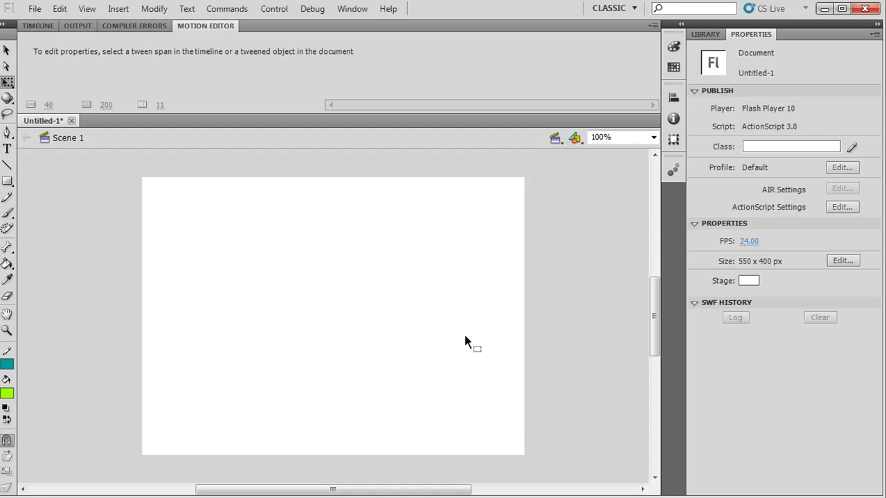
pyautogui.click(36, 26)
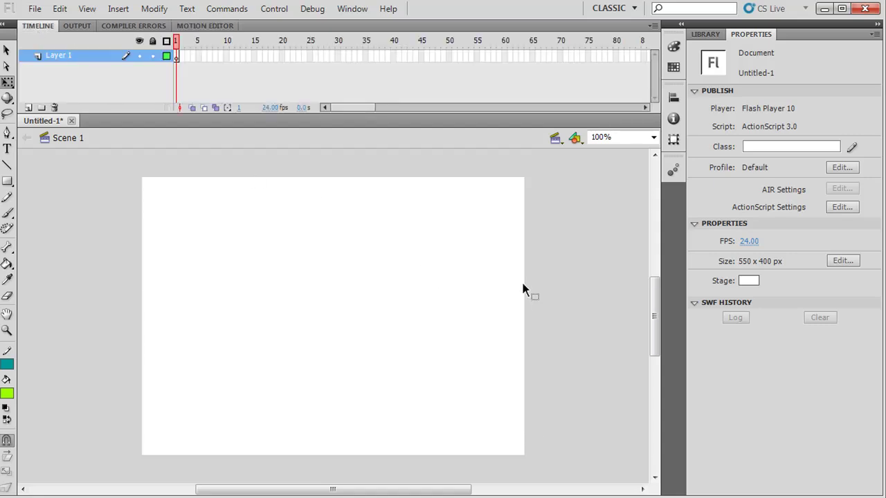
pyautogui.click(34, 9)
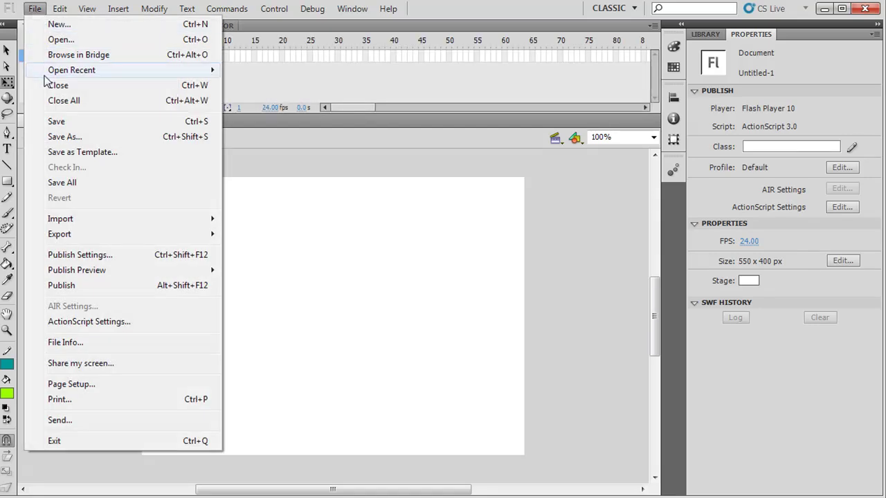
pyautogui.moveTo(57, 222)
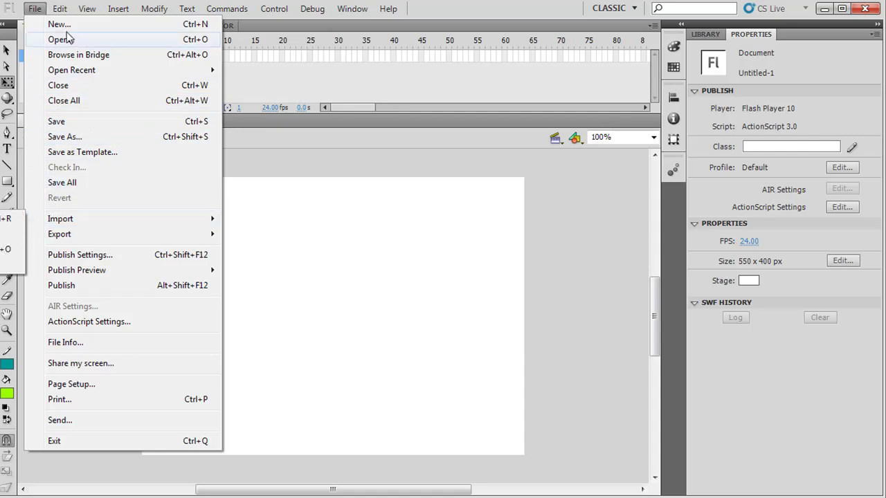
pyautogui.moveTo(92, 218)
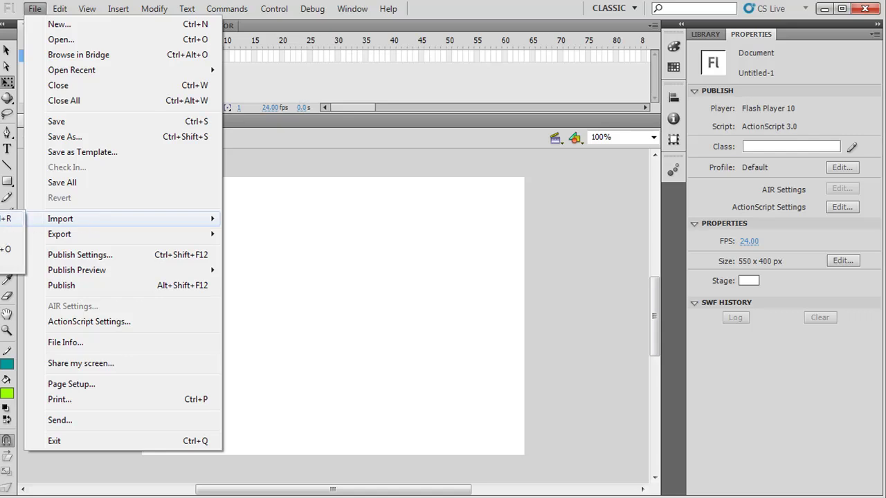
pyautogui.press('Escape')
pyautogui.press('Escape')
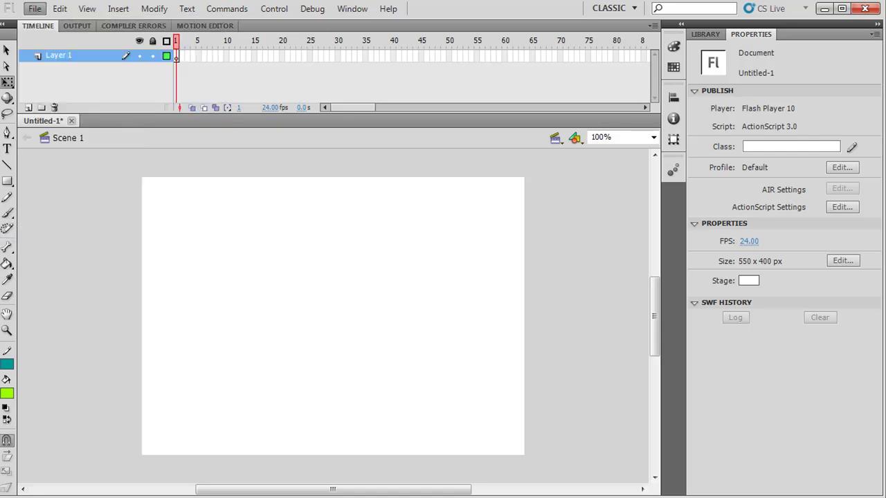
pyautogui.hotkey('ctrl', 'alt', 'r')
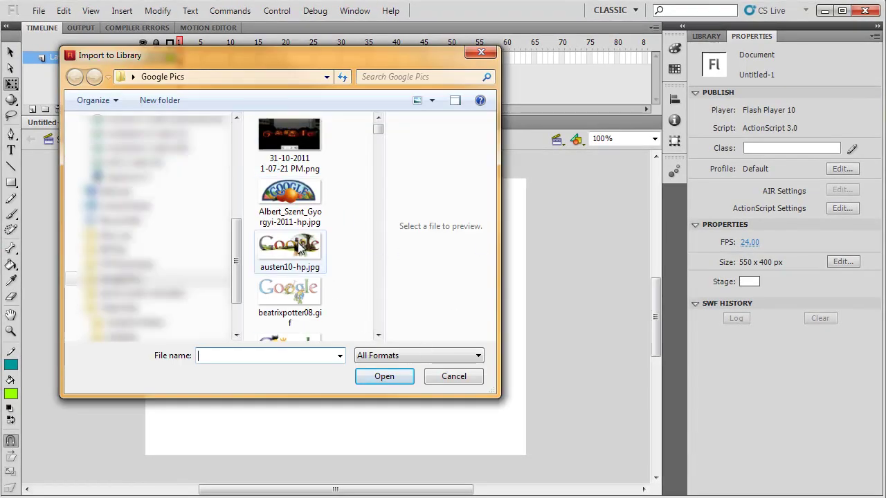
# Import Albert_Szent_Gyorgyi-2011-hp.jpg into the library and drag the bitmap onto the stage's top-left.
pyautogui.doubleClick(288, 201)
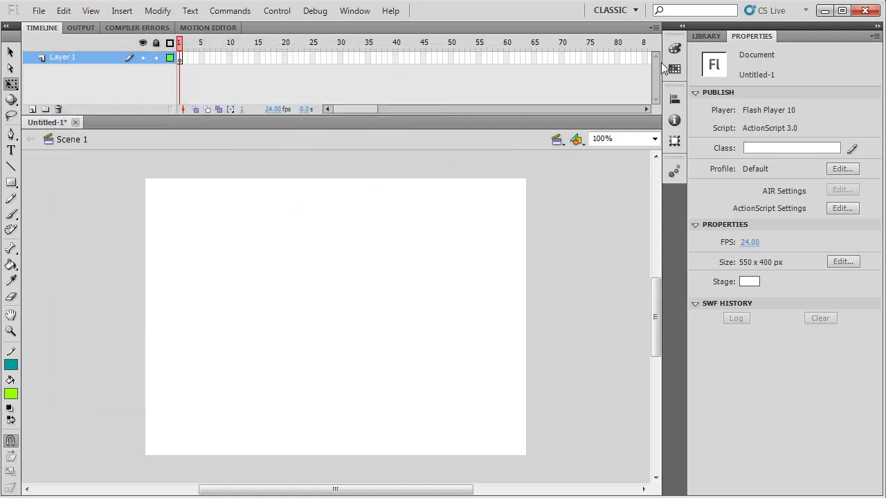
pyautogui.click(709, 36)
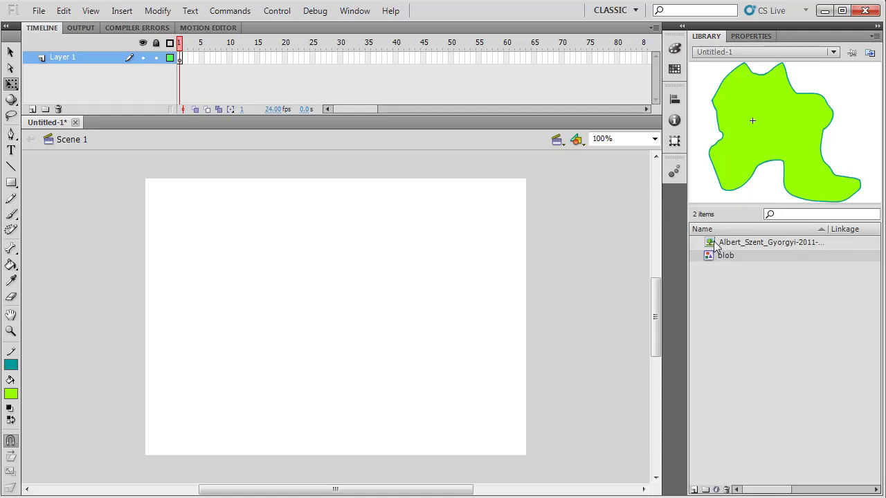
pyautogui.moveTo(714, 244)
pyautogui.mouseDown()
pyautogui.moveTo(608, 258)
pyautogui.moveTo(307, 258)
pyautogui.moveTo(321, 265)
pyautogui.moveTo(316, 257)
pyautogui.mouseUp()
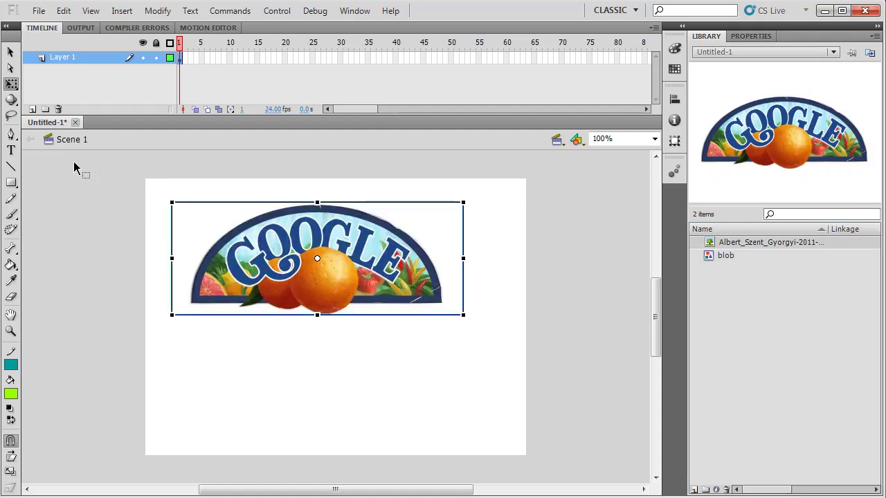
# Use Modify > Convert to Symbol to turn the doodle bitmap into a Graphic symbol named 'google'.
pyautogui.click(750, 36)
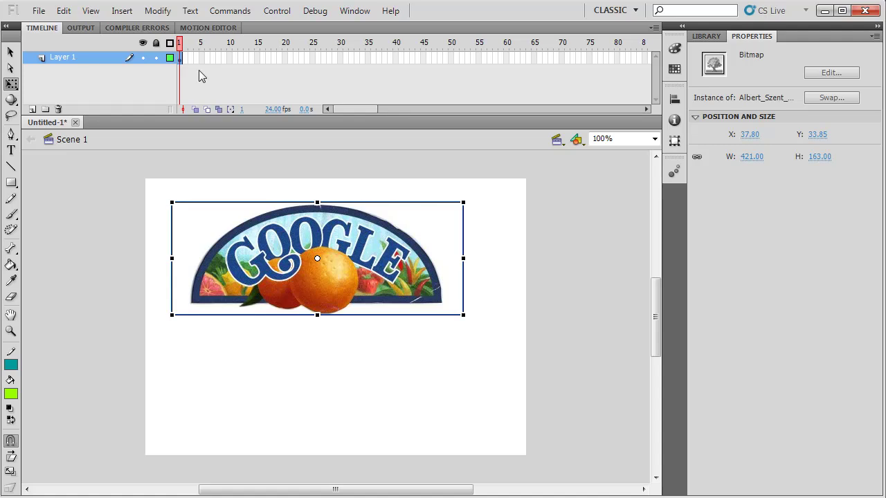
pyautogui.click(121, 12)
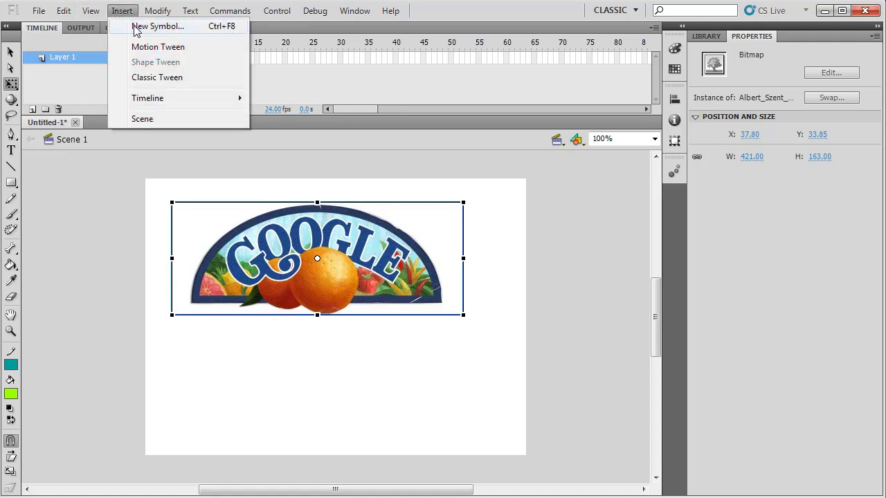
pyautogui.moveTo(158, 11)
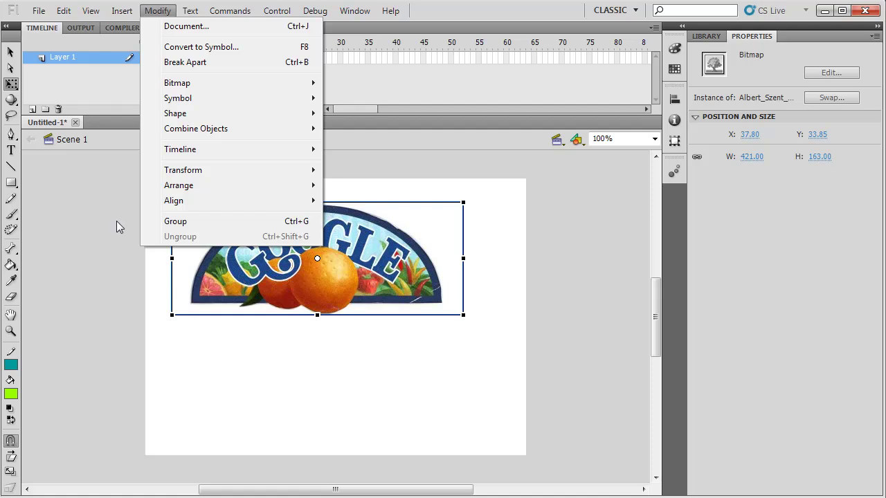
pyautogui.click(11, 53)
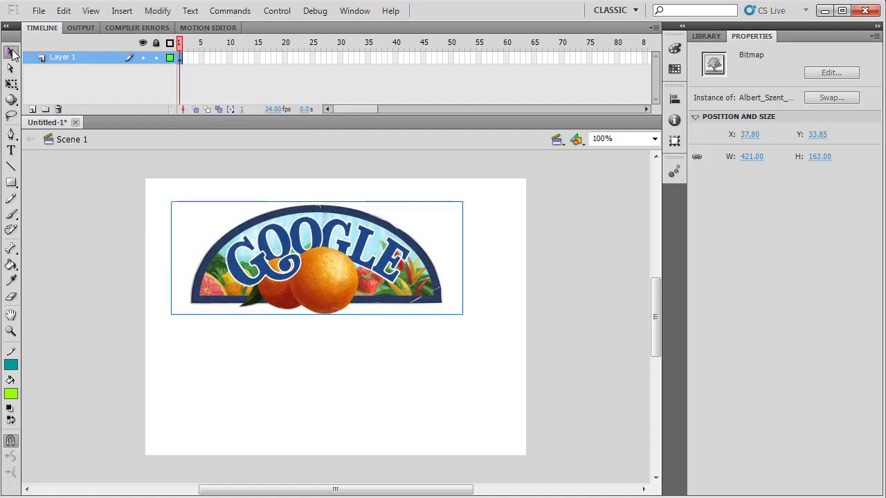
pyautogui.click(158, 11)
pyautogui.click(178, 49)
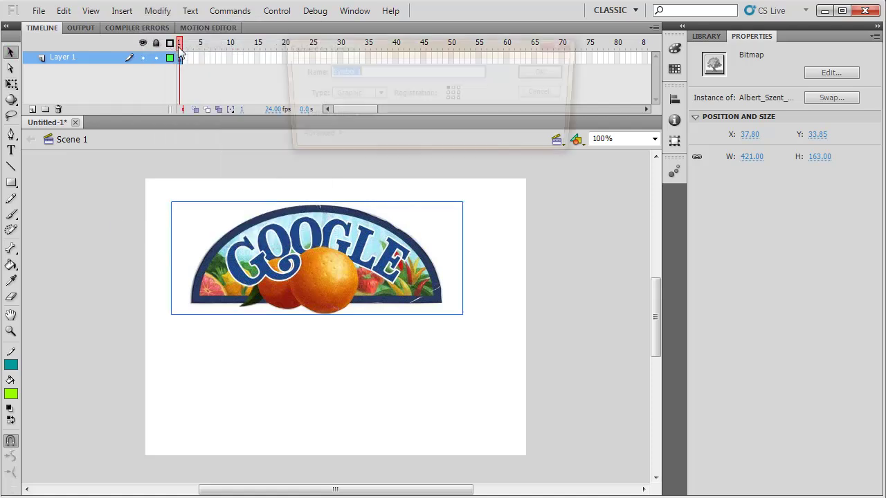
pyautogui.moveTo(357, 72); pyautogui.dragTo(321, 76)
pyautogui.write('google')
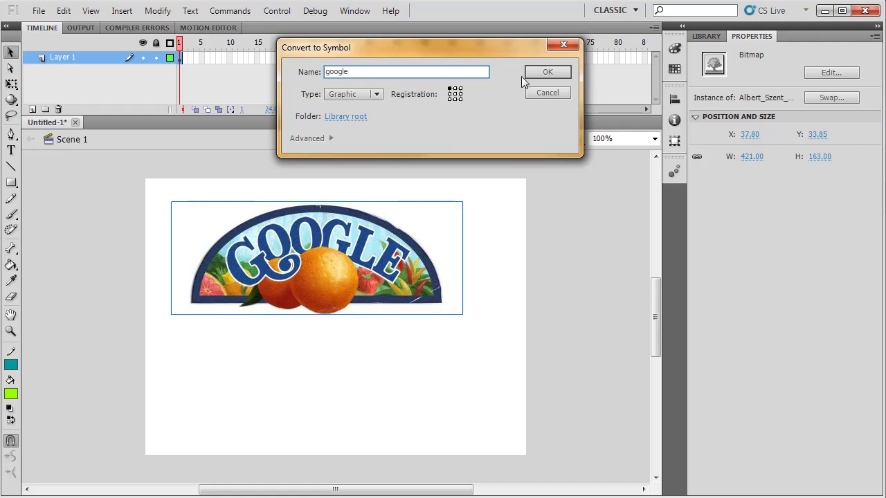
pyautogui.click(457, 99)
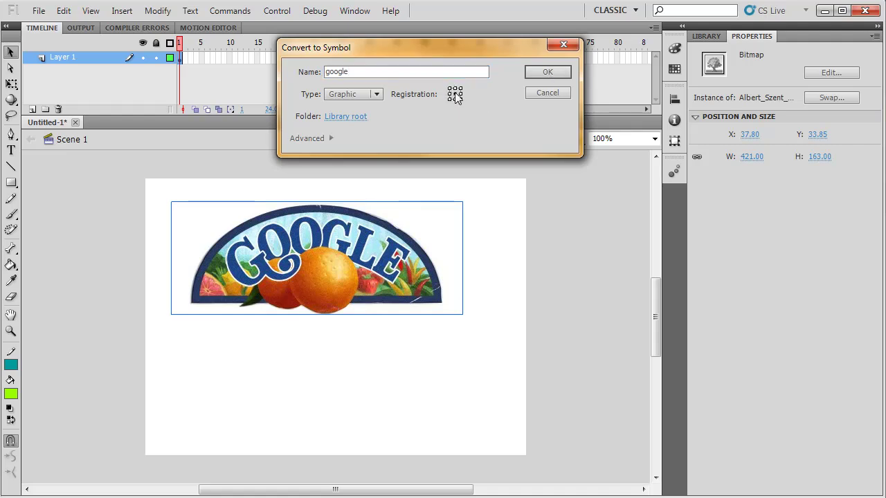
pyautogui.click(533, 71)
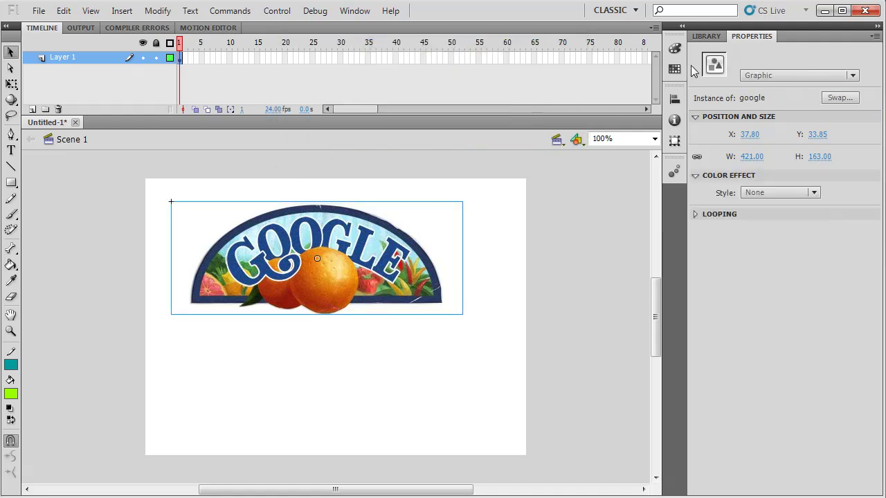
# Move the google instance lower on the stage.
pyautogui.click(703, 36)
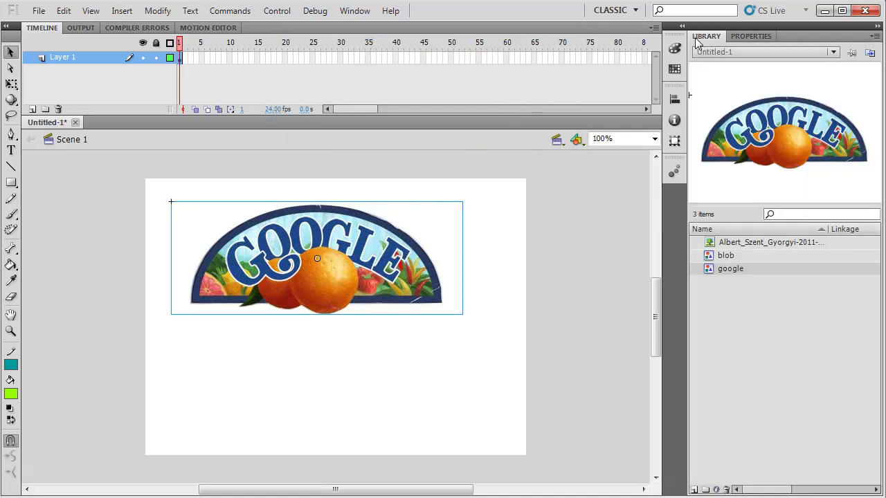
pyautogui.click(733, 270)
pyautogui.moveTo(372, 276); pyautogui.dragTo(376, 328)
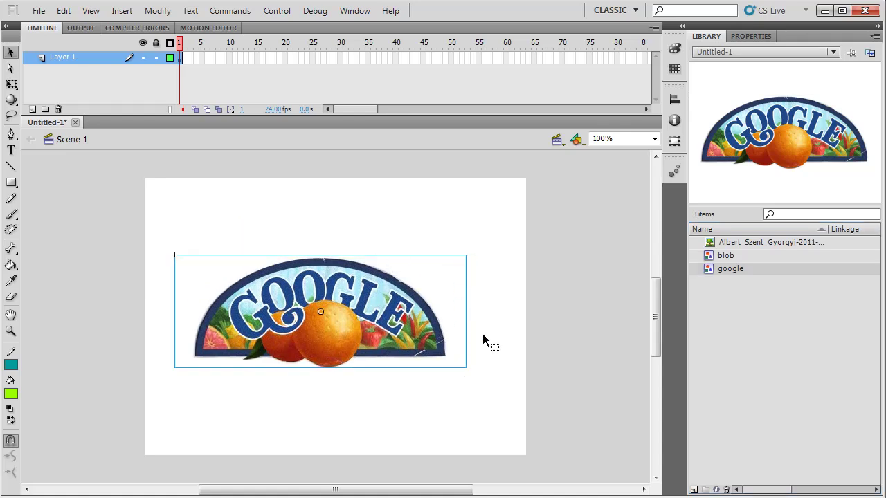
# Set the instance's Color Effect to a purple Tint at 58% (RGB 207/61/255).
pyautogui.click(753, 40)
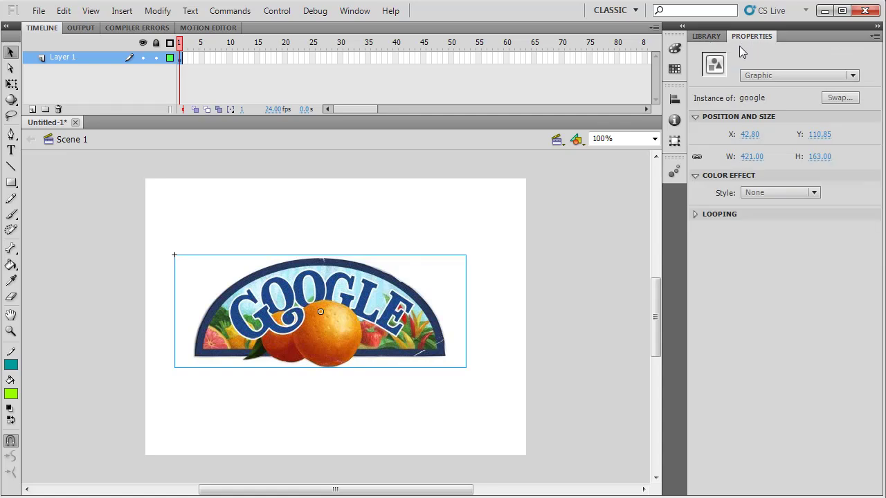
pyautogui.click(810, 192)
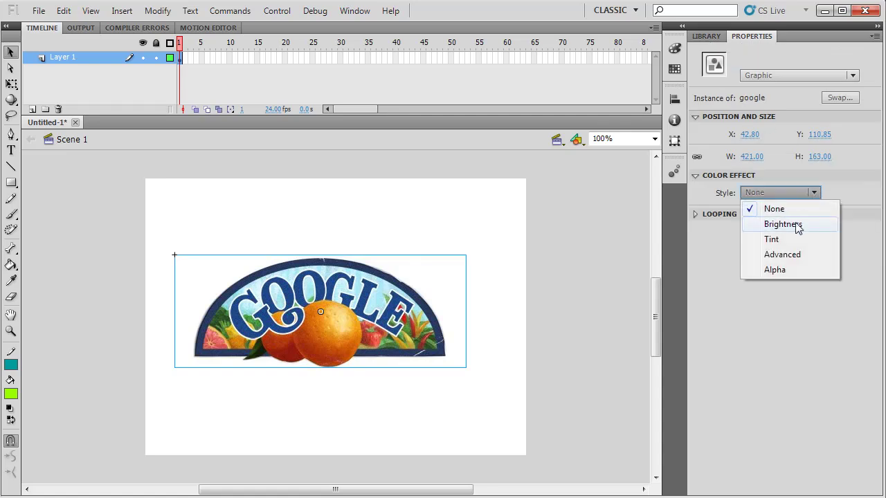
pyautogui.click(796, 224)
pyautogui.moveTo(756, 212); pyautogui.dragTo(791, 228)
pyautogui.click(808, 194)
pyautogui.click(787, 240)
# With Free Transform, skew the google instance by slanting its top, then rotate it counter-clockwise.
pyautogui.click(10, 84)
pyautogui.moveTo(356, 253); pyautogui.dragTo(395, 251)
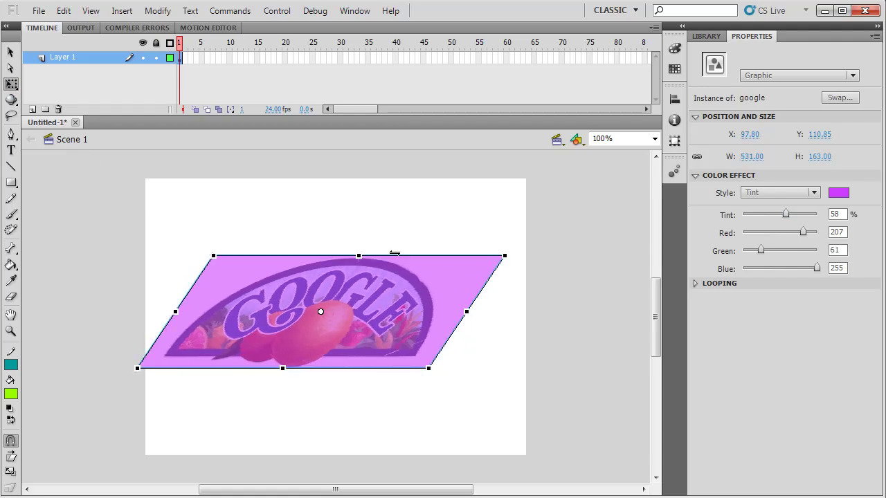
pyautogui.click(511, 254)
pyautogui.click(498, 259)
pyautogui.moveTo(513, 253); pyautogui.dragTo(486, 196)
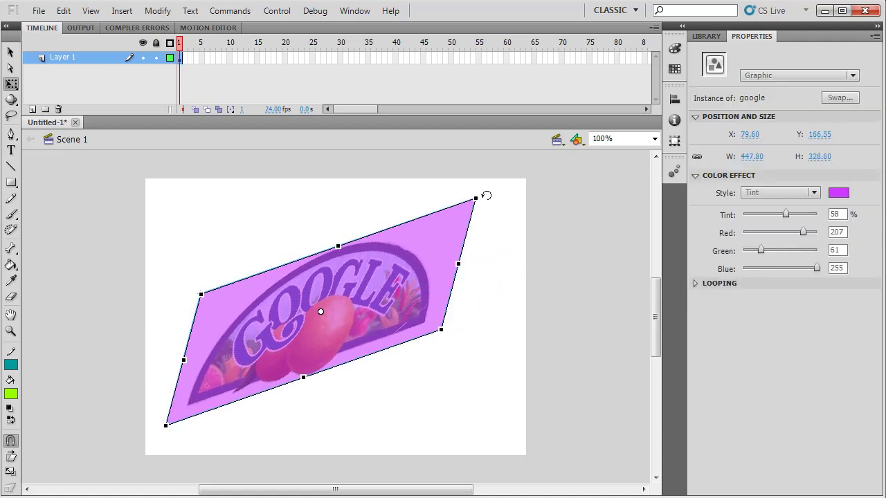